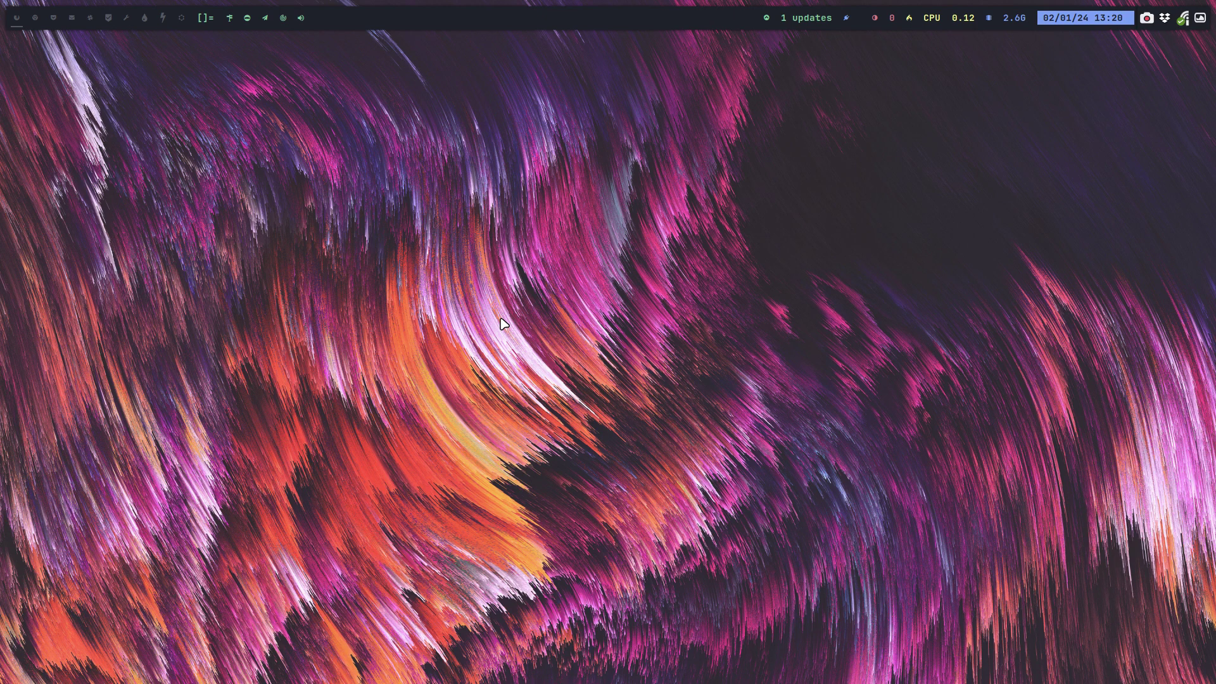
Step: Open Thunar in ARCOLINUX-DESKTOP and select arcolinux-hyprland, arcolinux-sway and arcolinux-wayfire together
key("super+shift+Return")
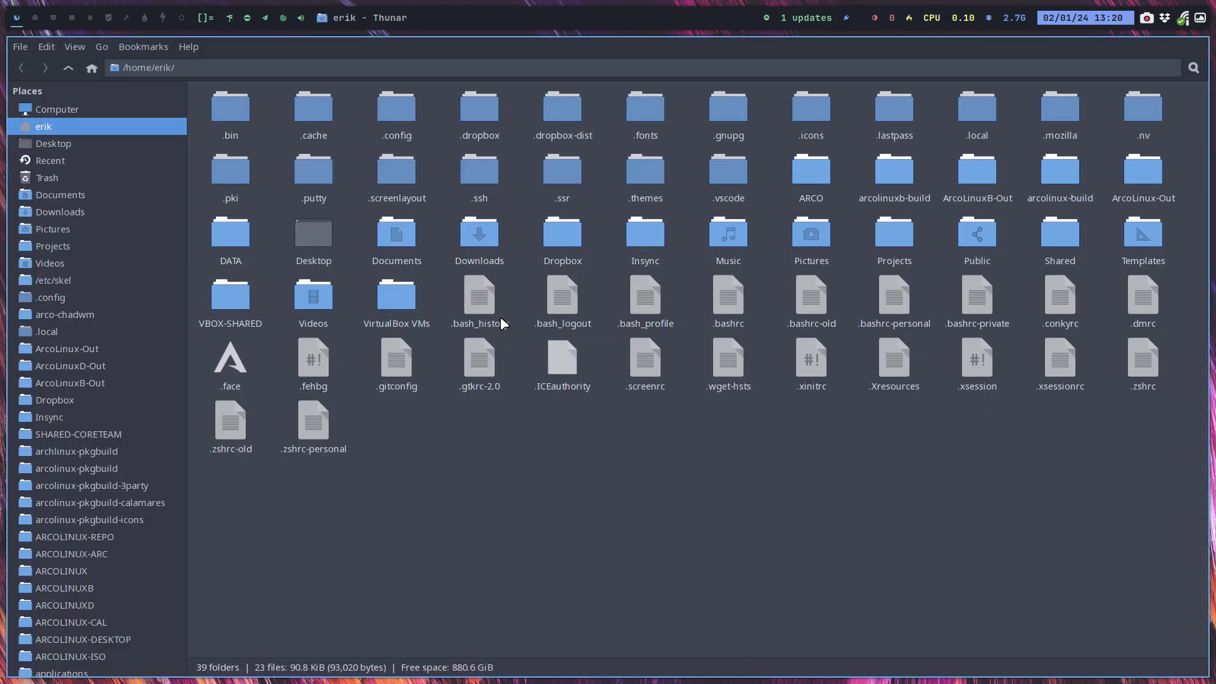
left_click(104, 639)
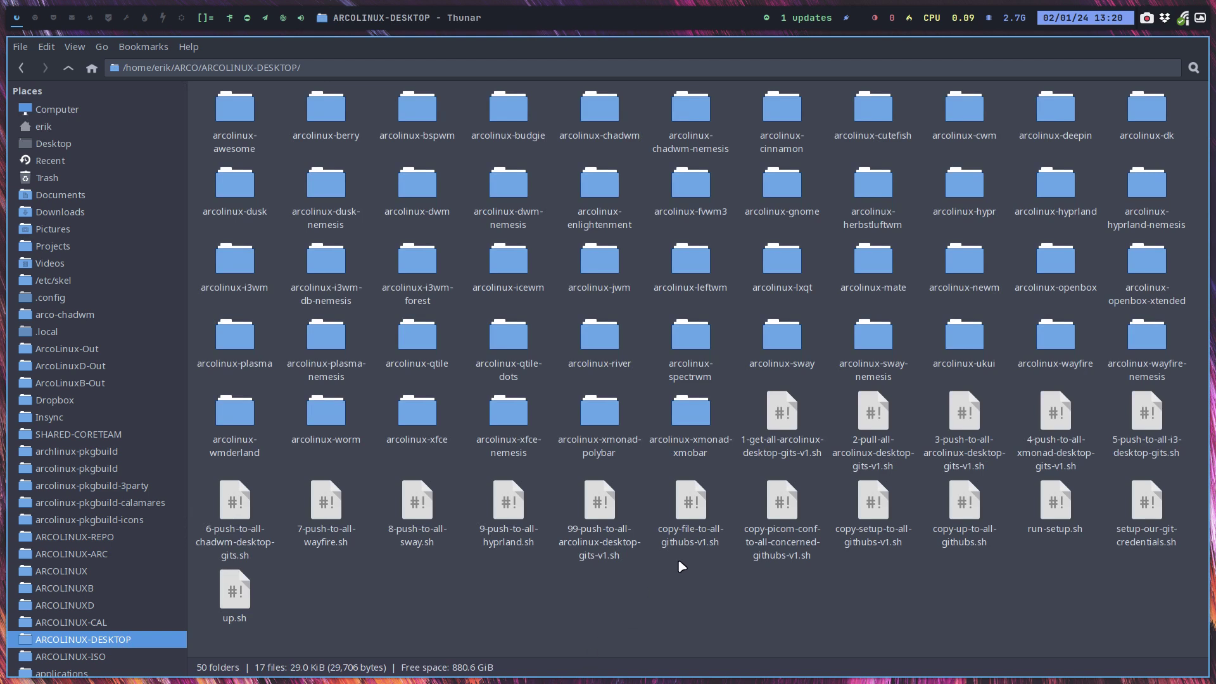
left_click(1062, 200)
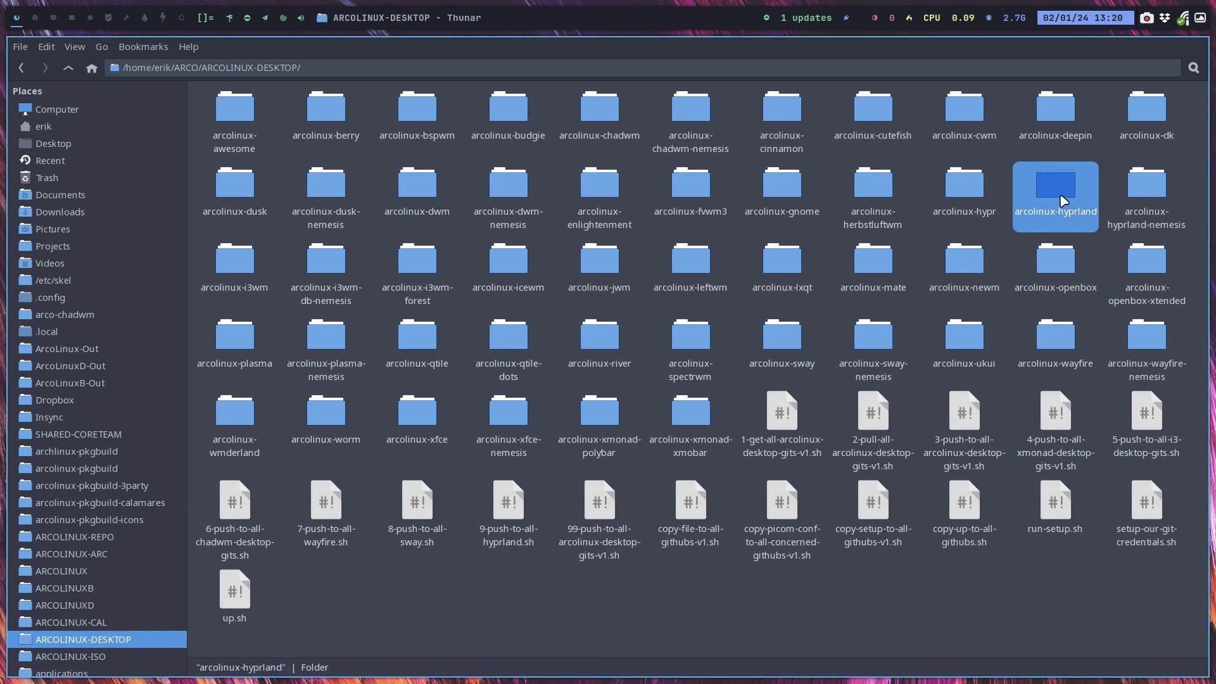
left_click(792, 346, "ctrl")
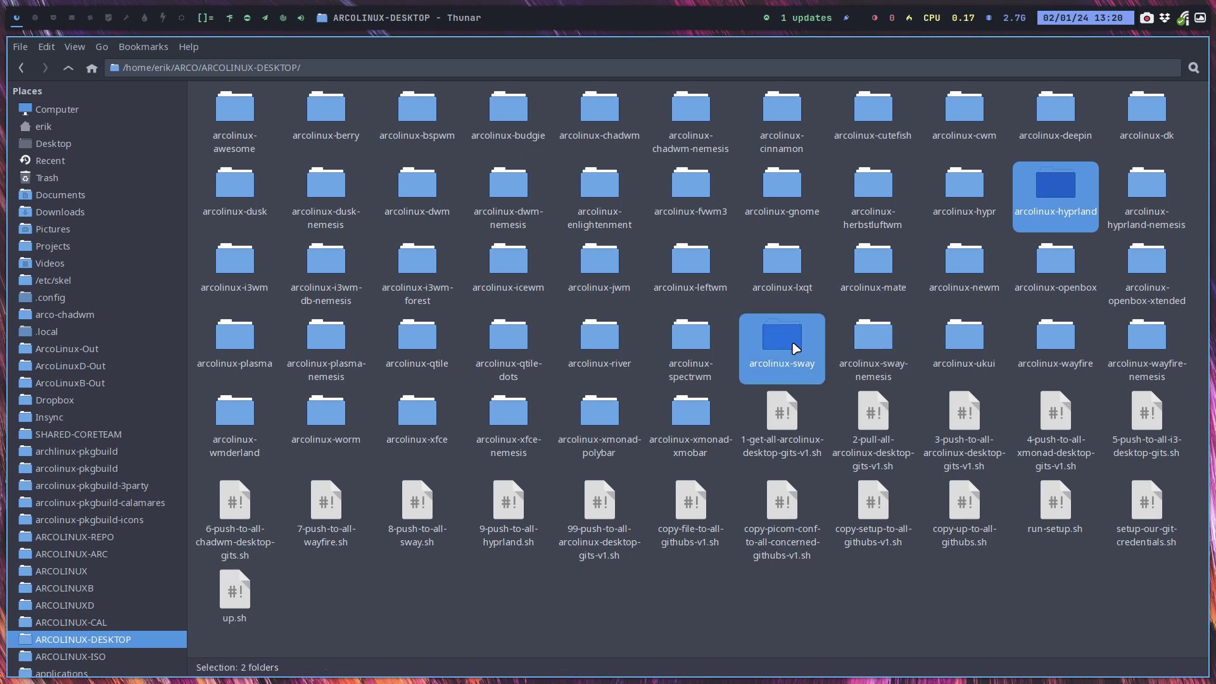
left_click(1046, 333, "ctrl")
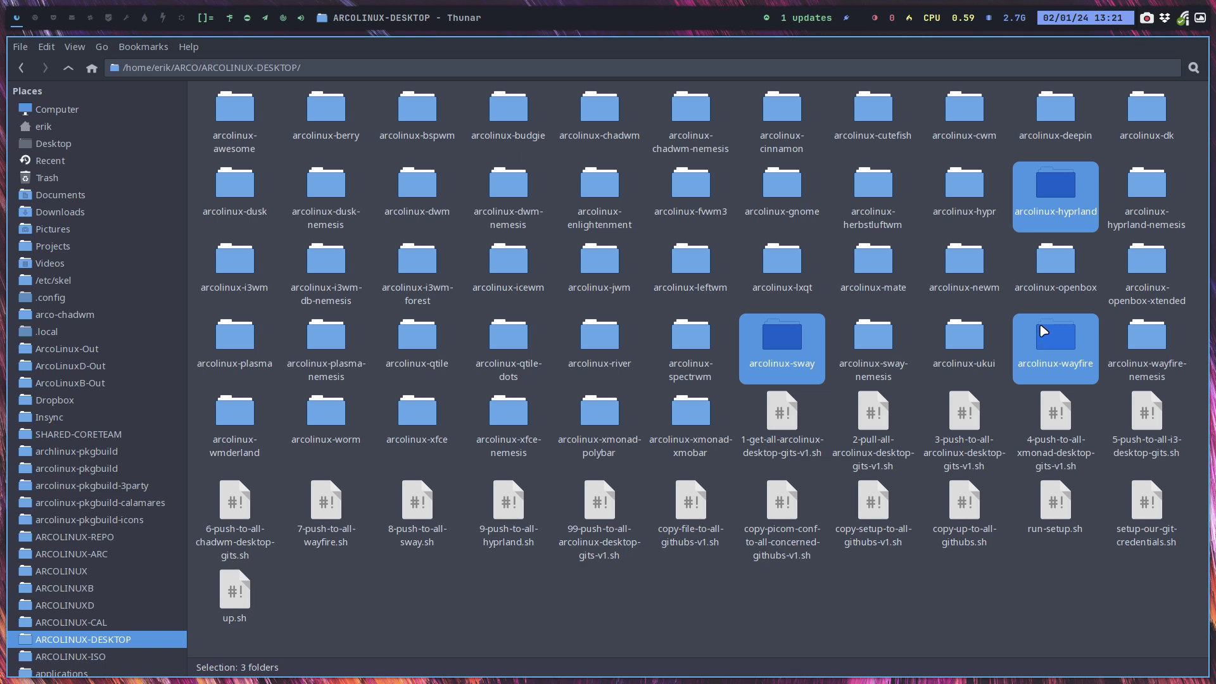
Step: Select only arcolinux-hyprland and arcolinux-hyprland-nemesis and bring up their context menu
right_click(1058, 195)
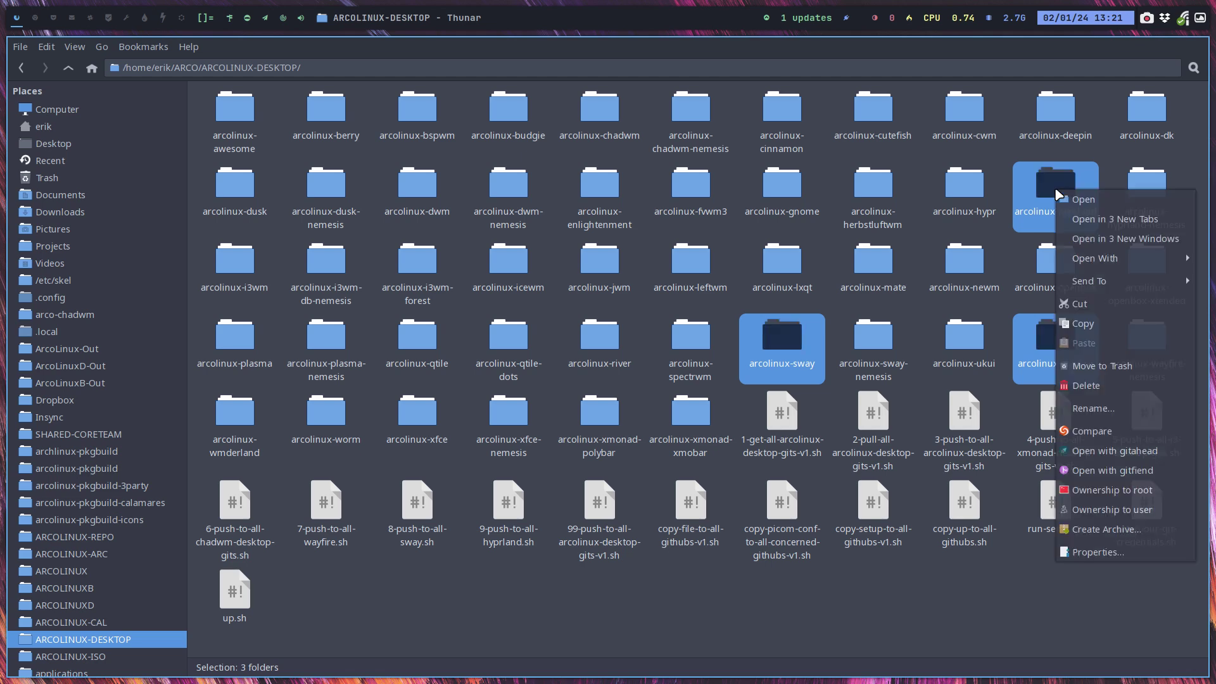
key("Escape")
left_click(1087, 192)
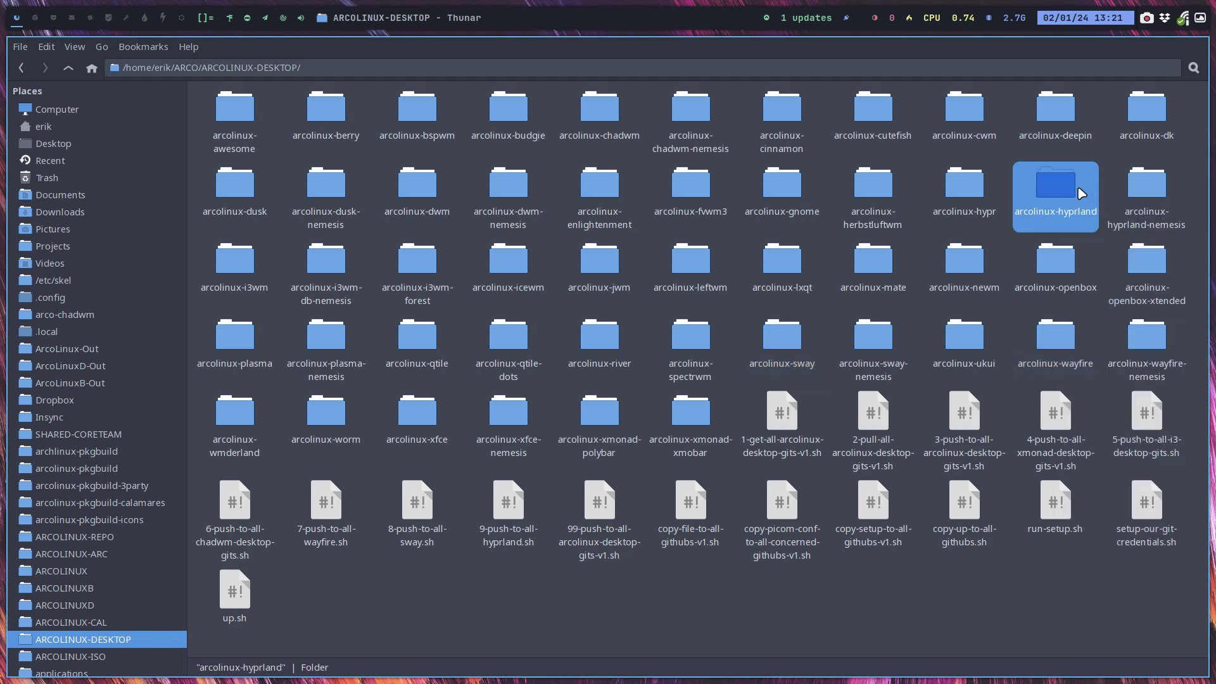
left_click(1139, 189)
left_click(1070, 188)
left_click(1137, 189, "ctrl")
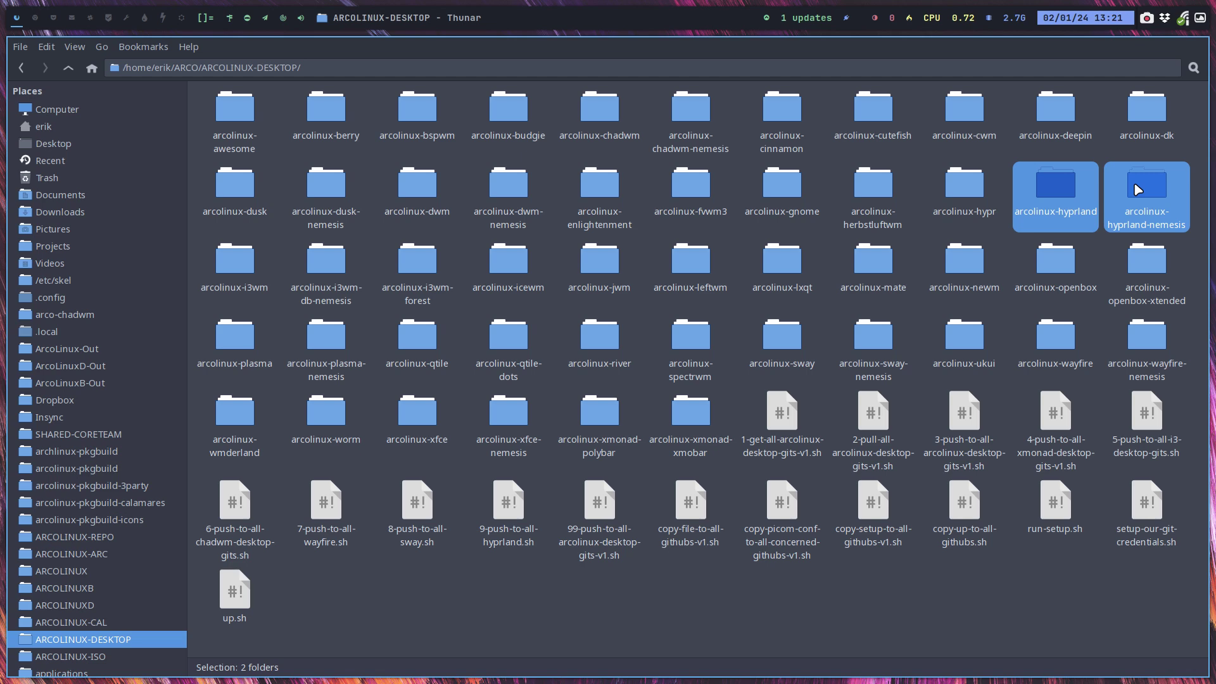
right_click(1063, 188)
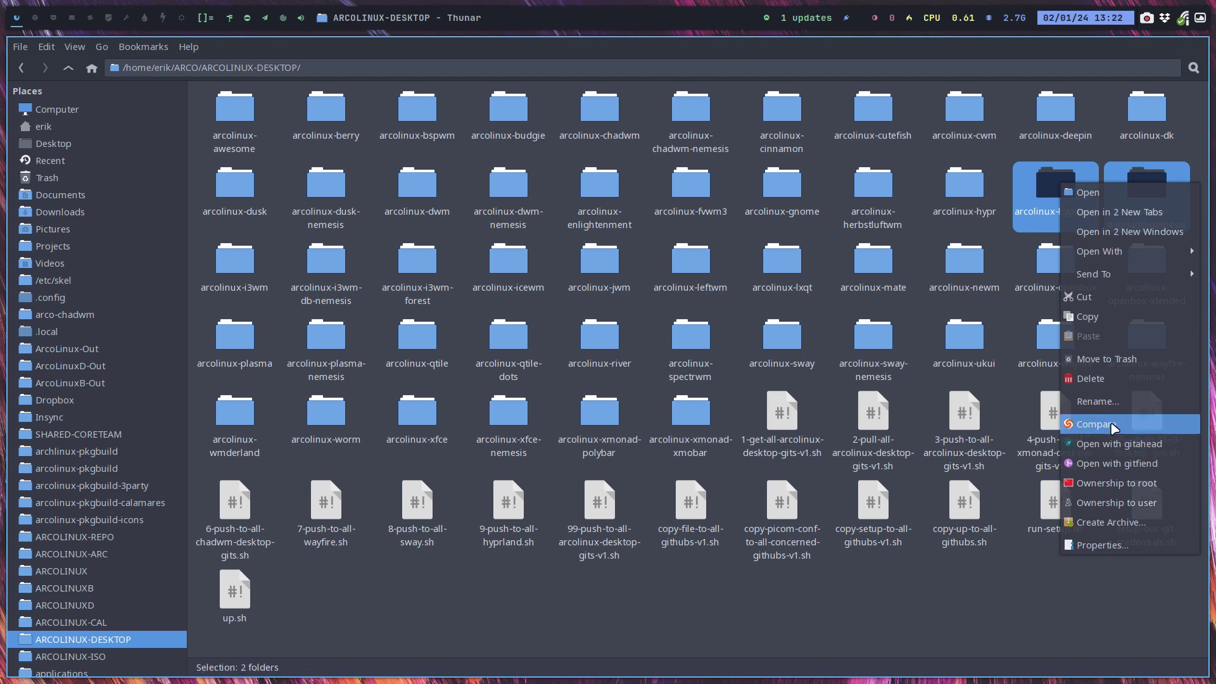
Step: Compare the two hyprland folders in Meld, noting pacman.d in the nemesis tree
left_click(1110, 423)
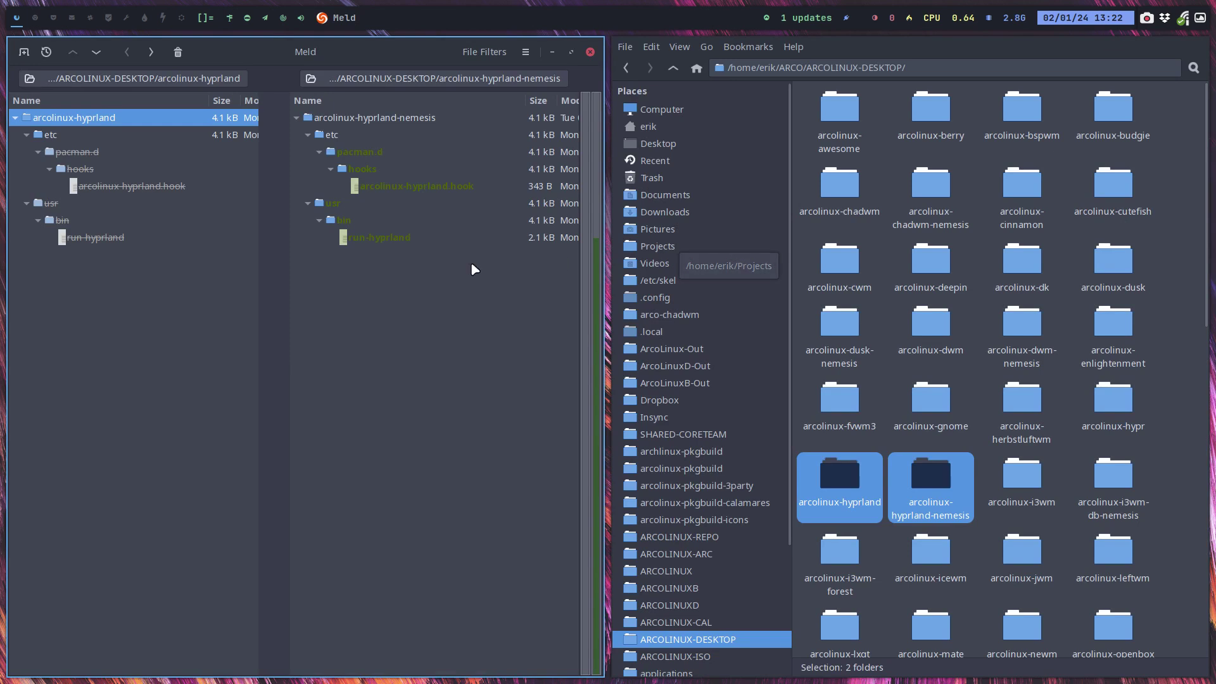
left_click(364, 158)
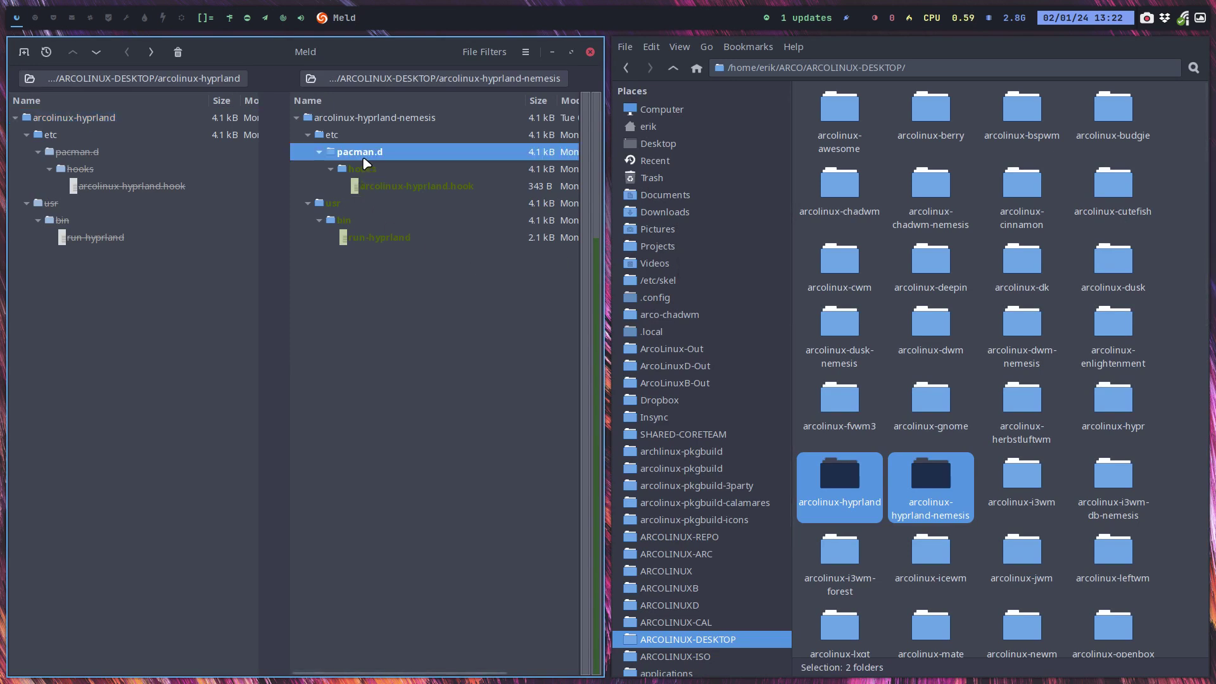
left_click(53, 122)
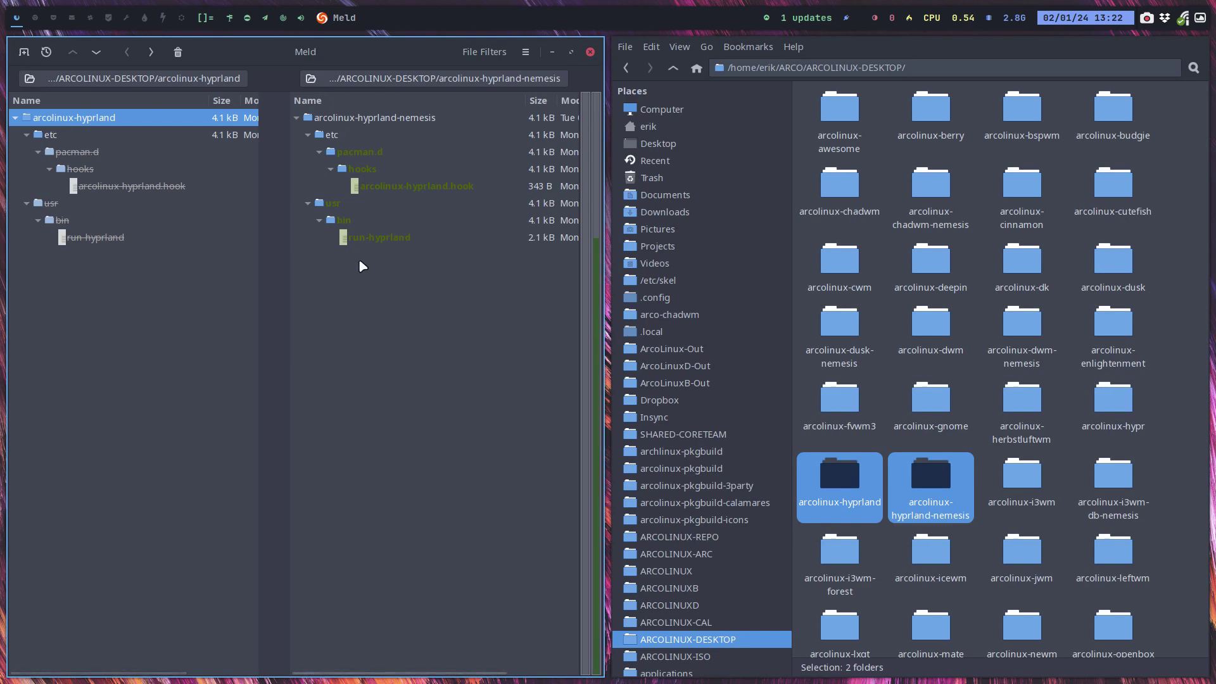
Step: Open arcolinux-hyprland.hook from the nemesis pacman.d hooks folder to view its hyprland target
left_click(359, 156)
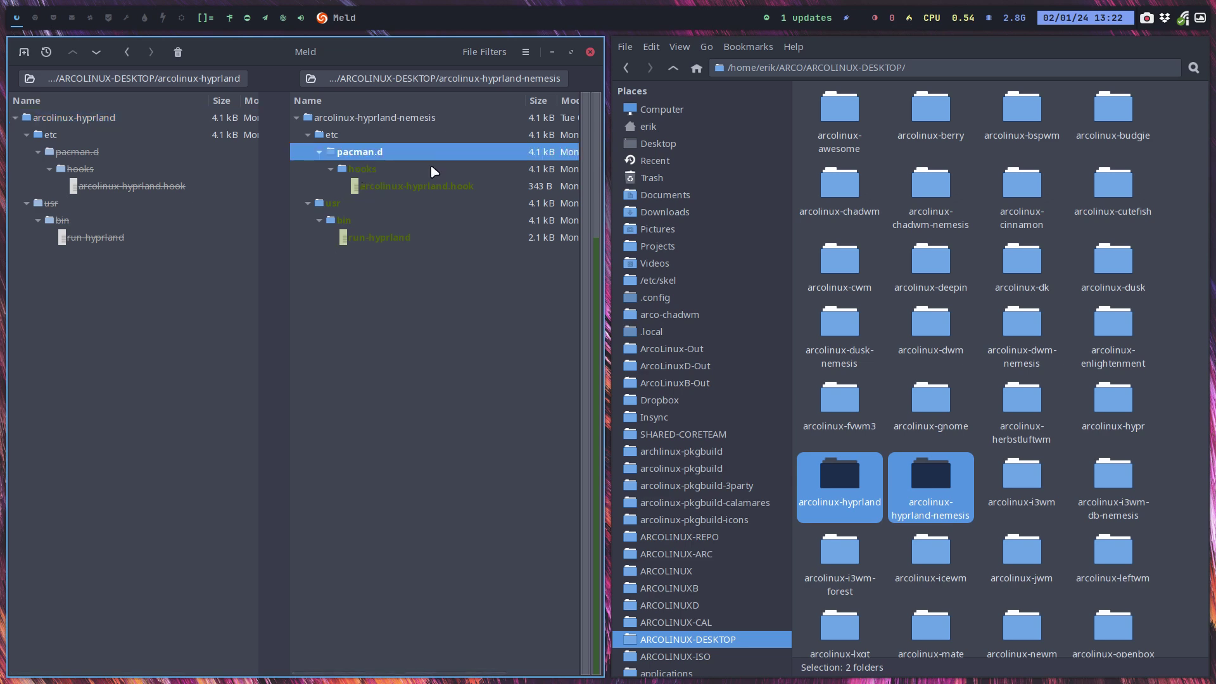
left_click(380, 173)
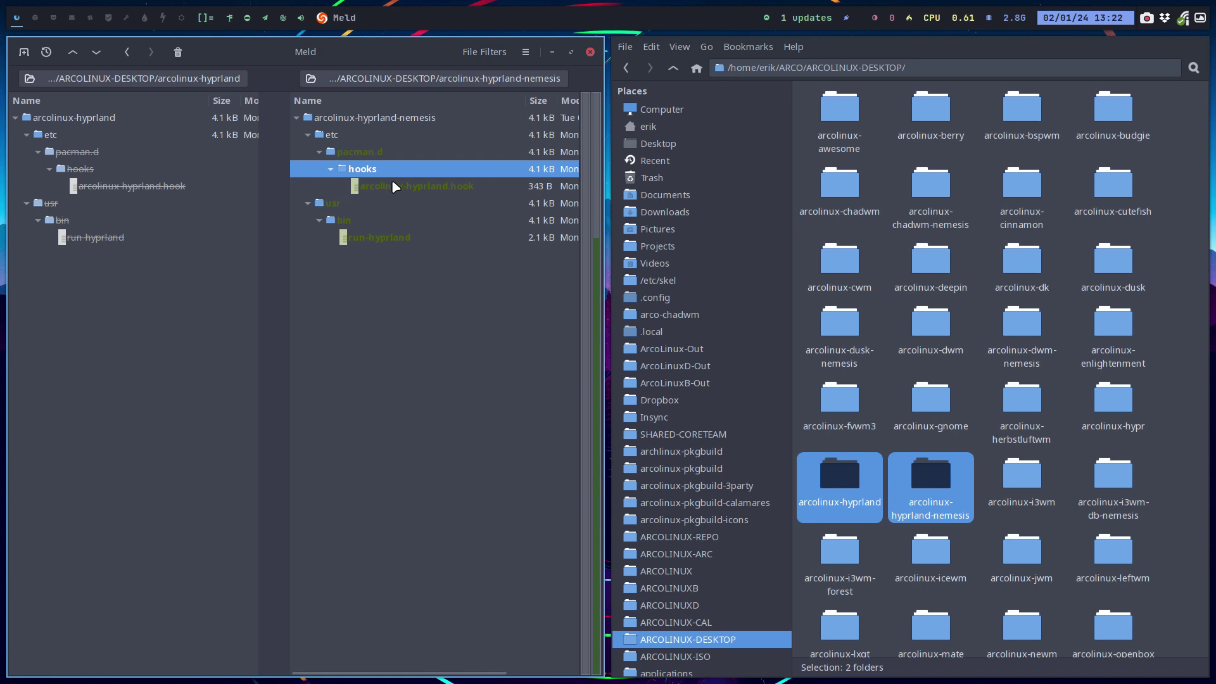
left_click(396, 187)
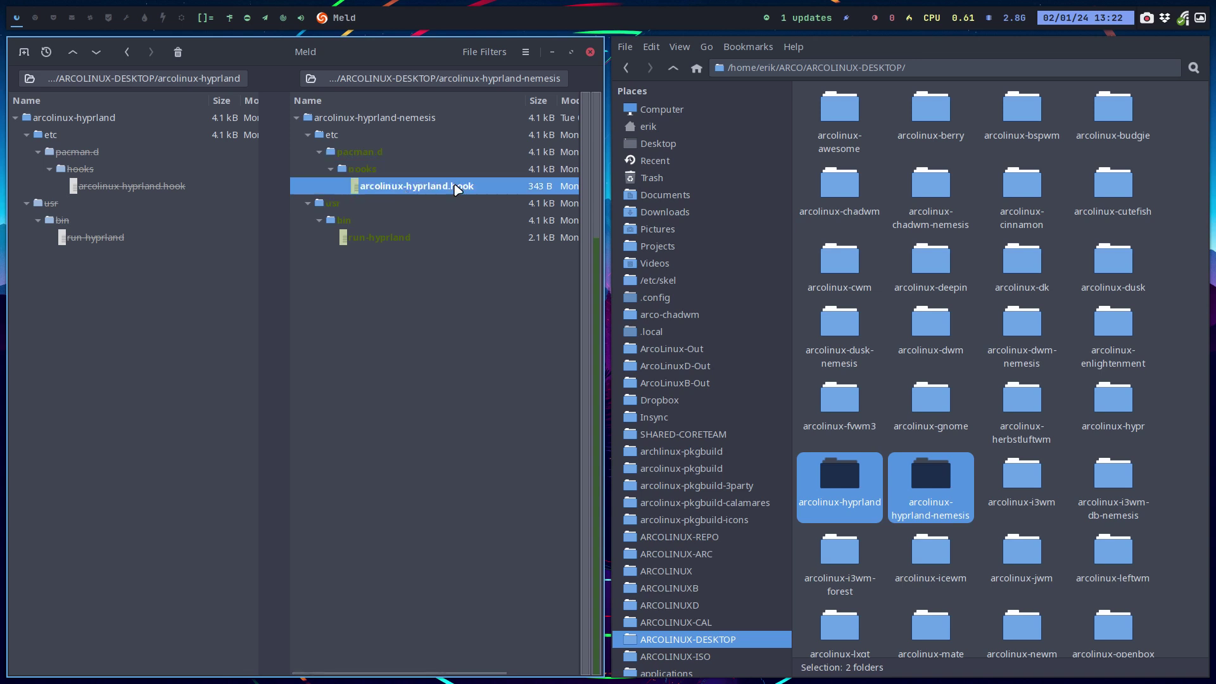
double_click(457, 188)
left_click(411, 163)
double_click(411, 164)
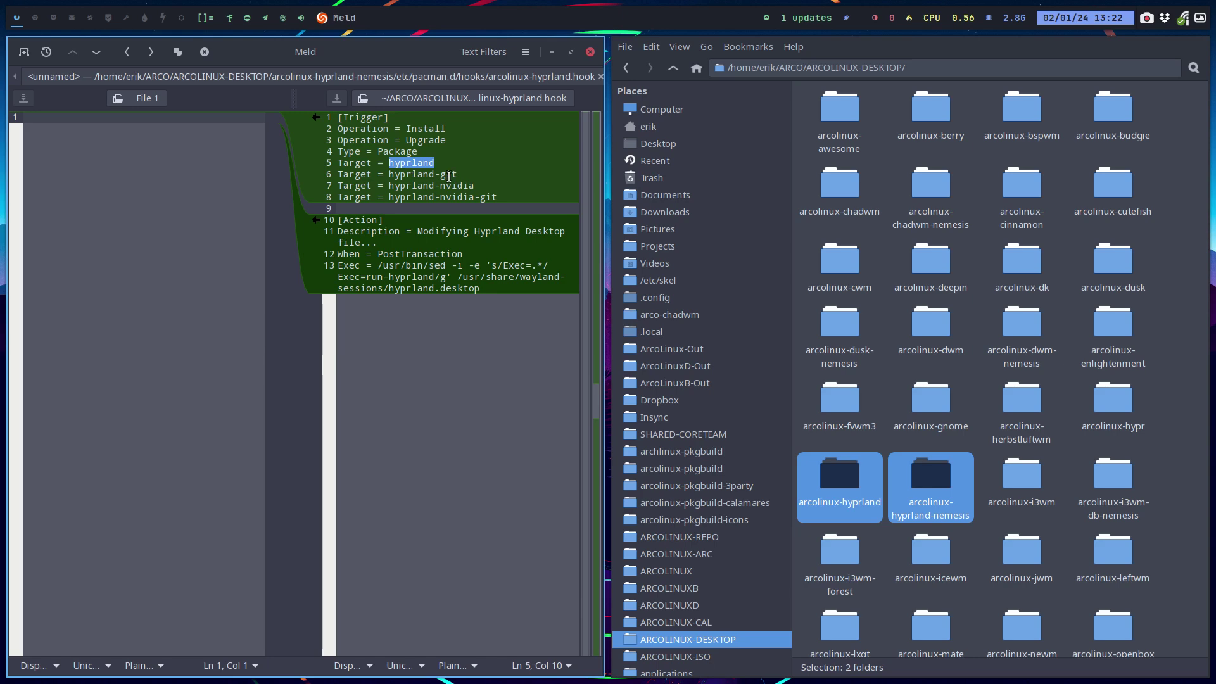
double_click(449, 174)
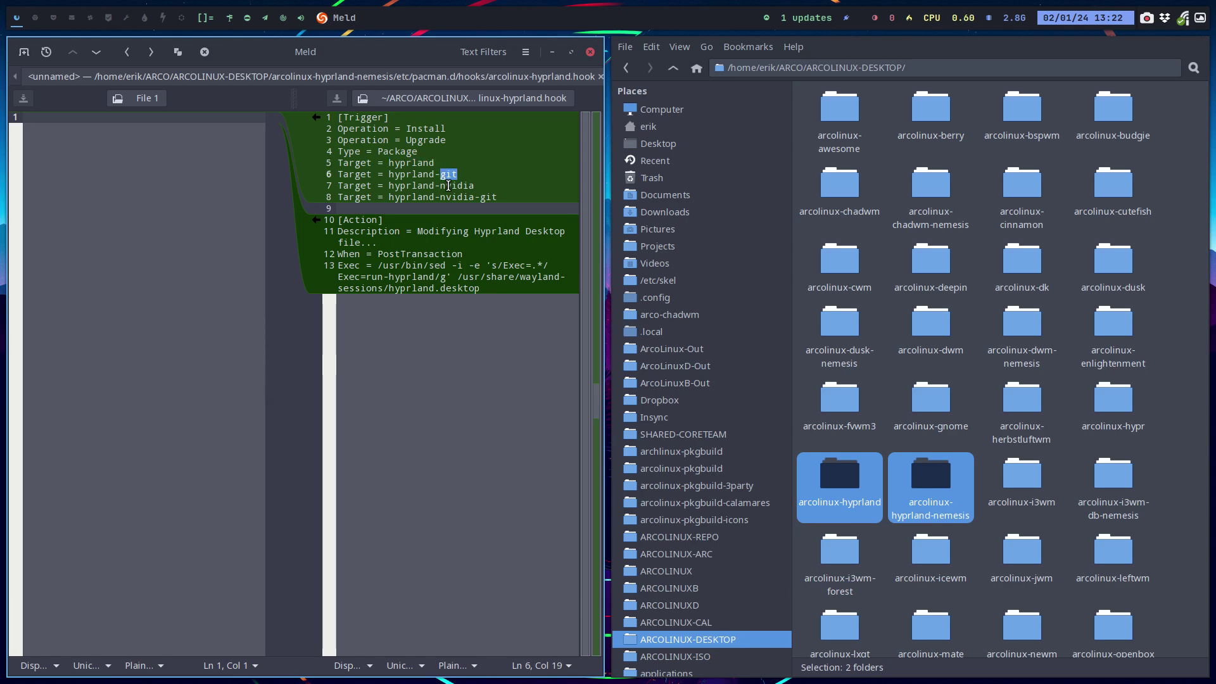
double_click(449, 185)
double_click(458, 197)
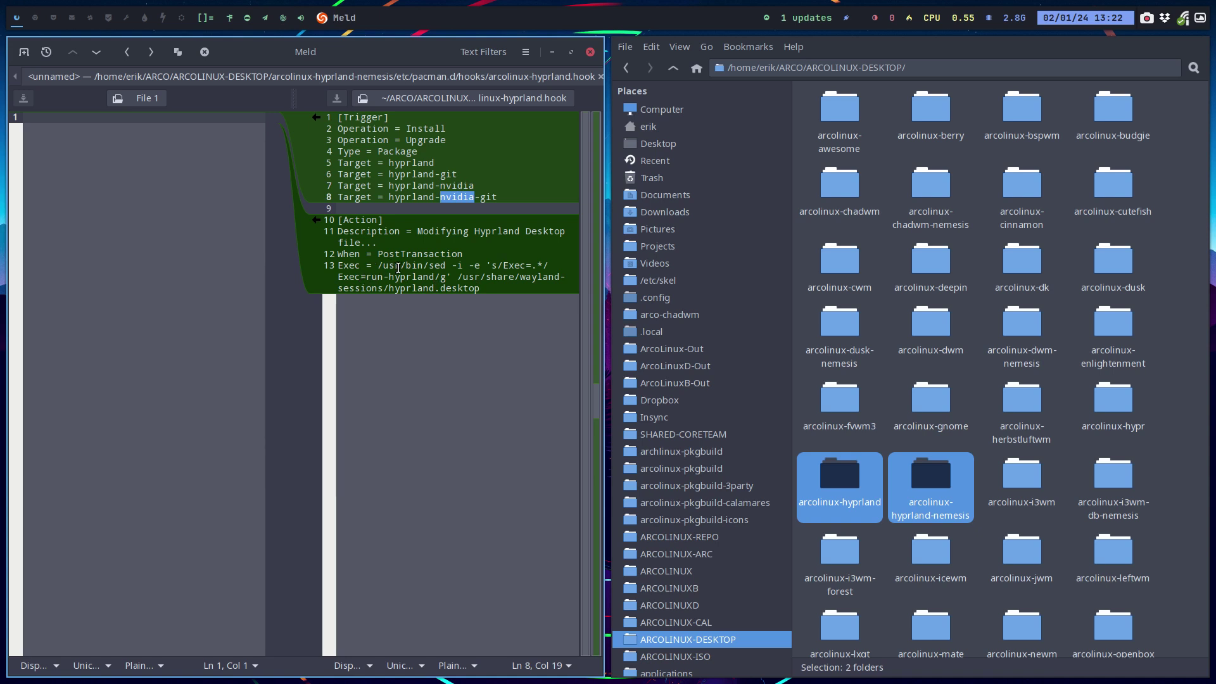
left_click_drag(457, 276, 509, 294)
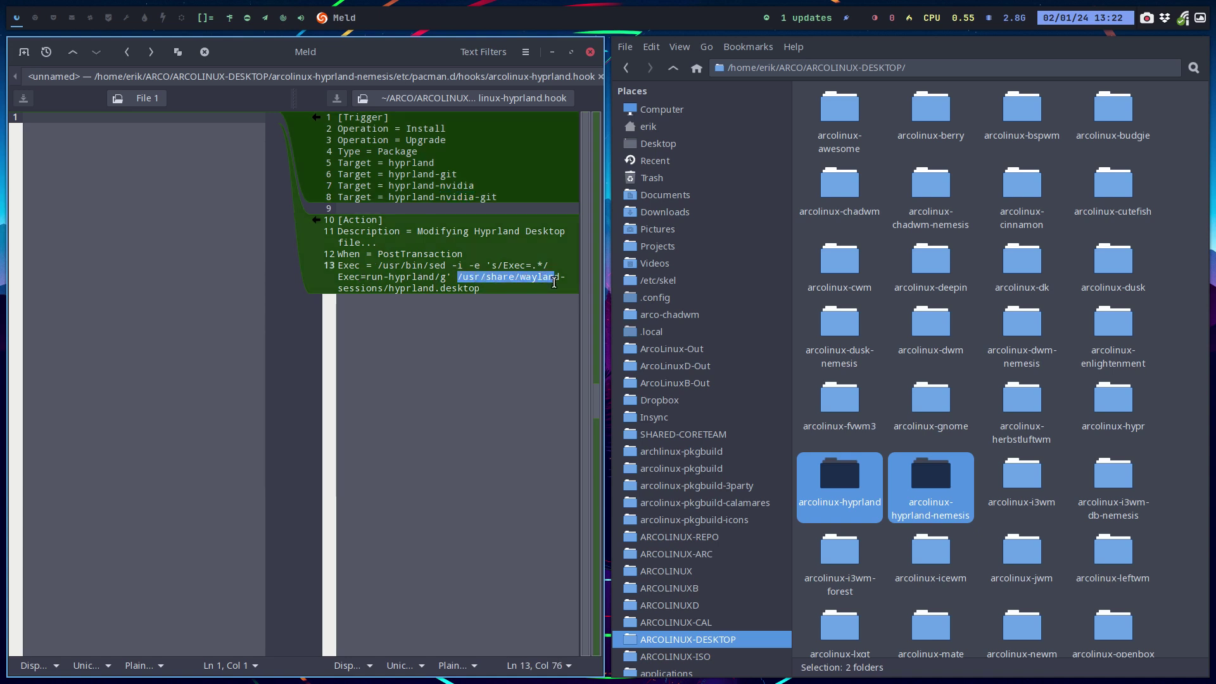
left_click(476, 289)
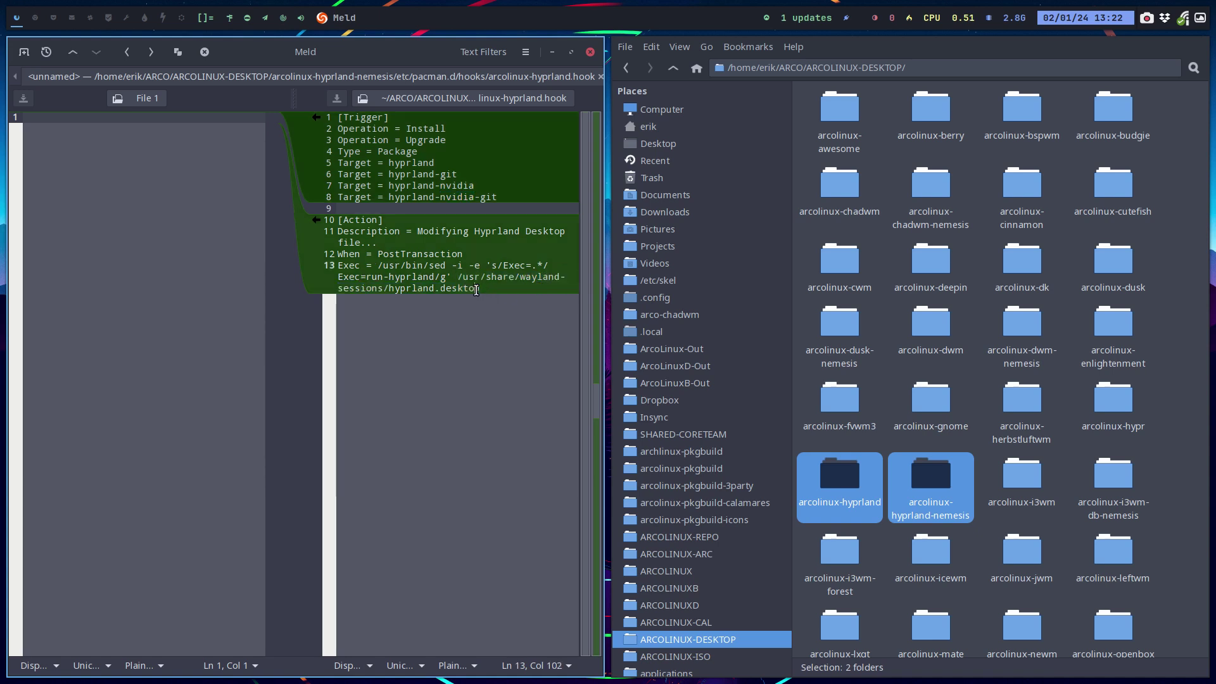
key("ctrl+shift+Left")
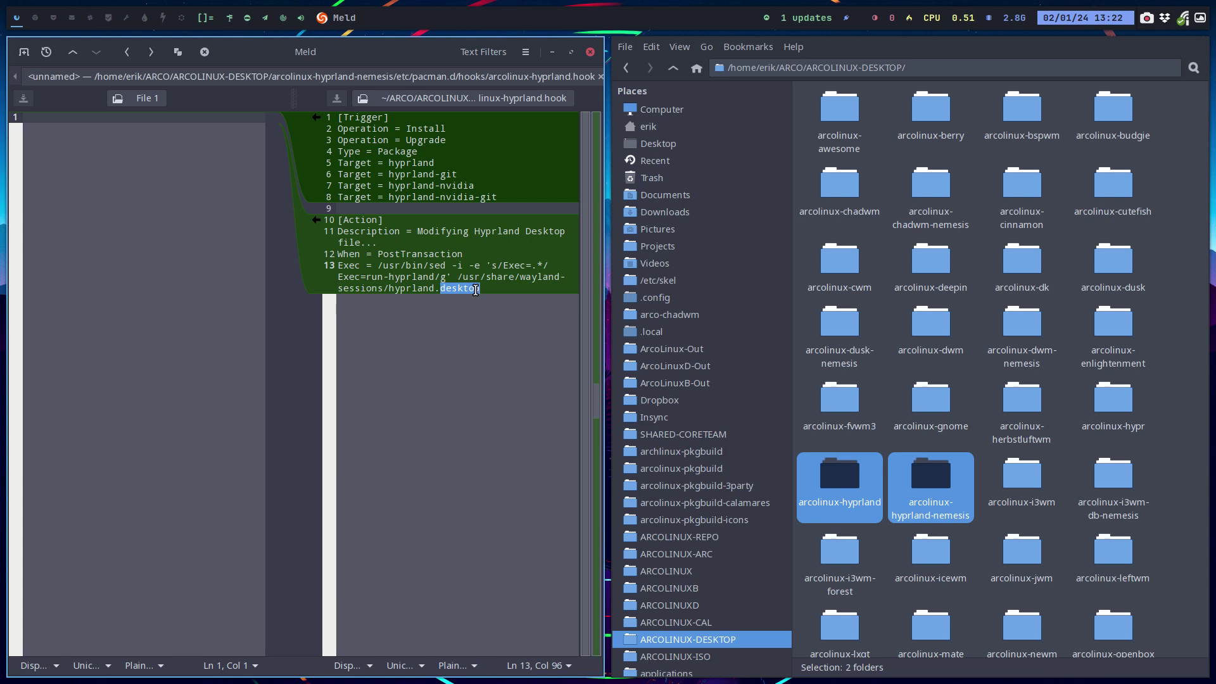
left_click_drag(366, 278, 435, 277)
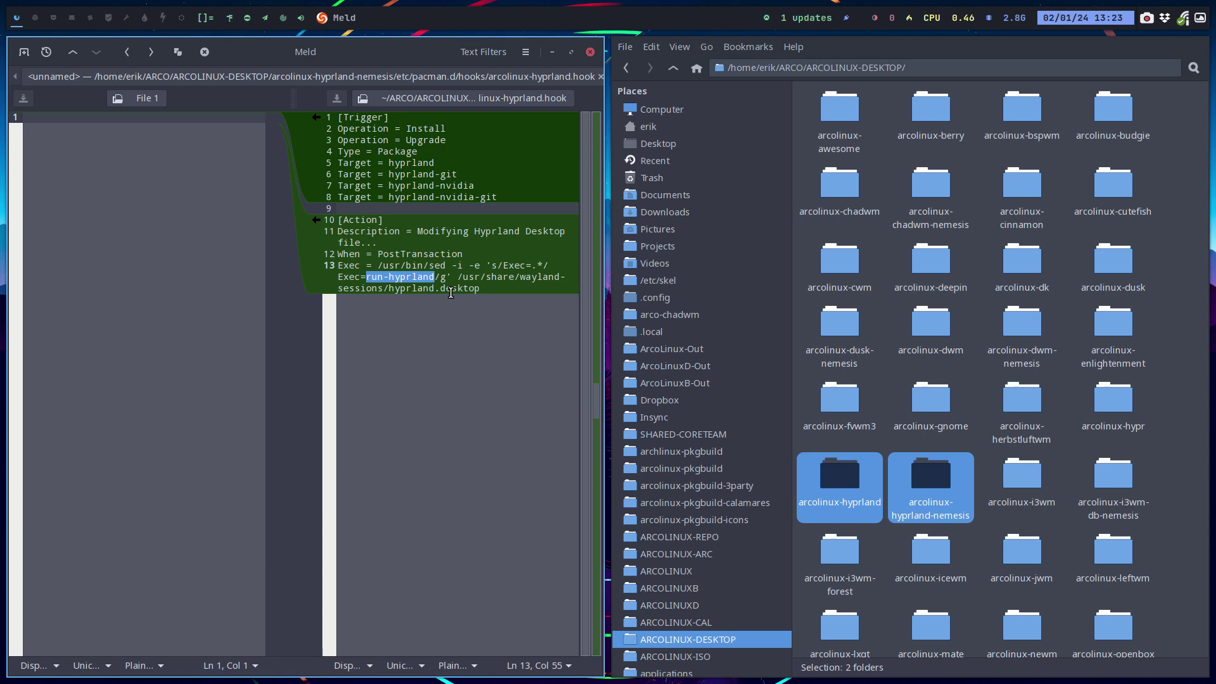
Step: Close the hook file tab and pick the nemesis run-hyprland script in the folder comparison
left_click(601, 76)
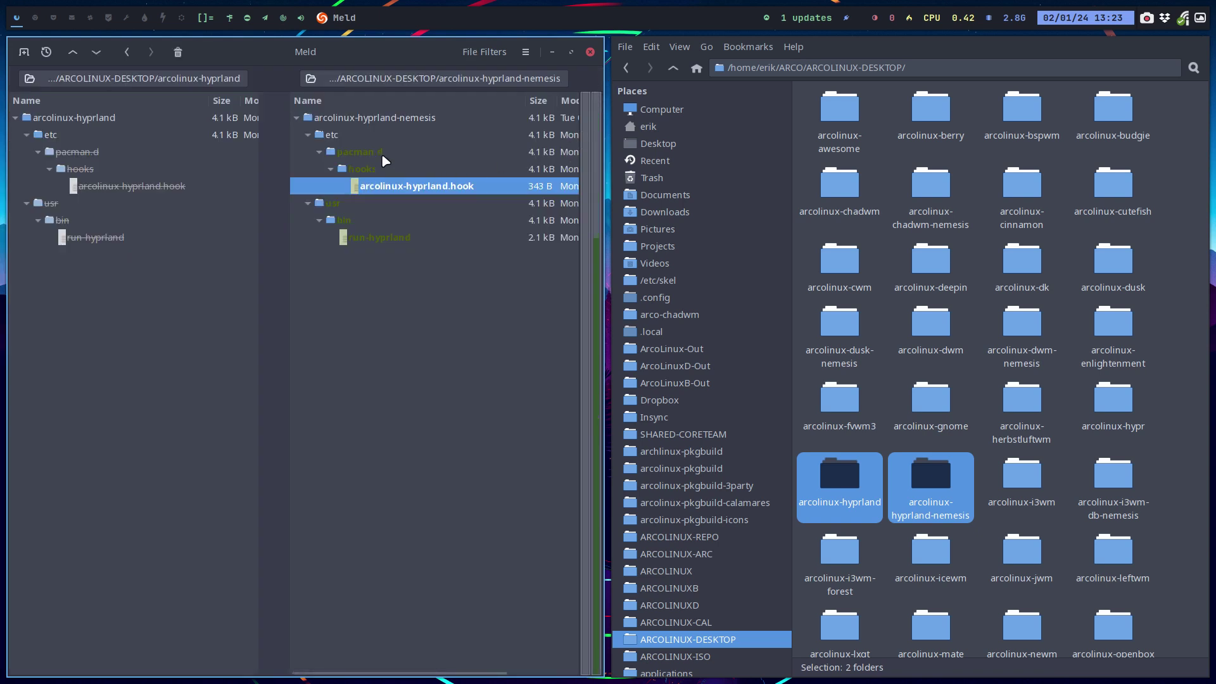
left_click(104, 119)
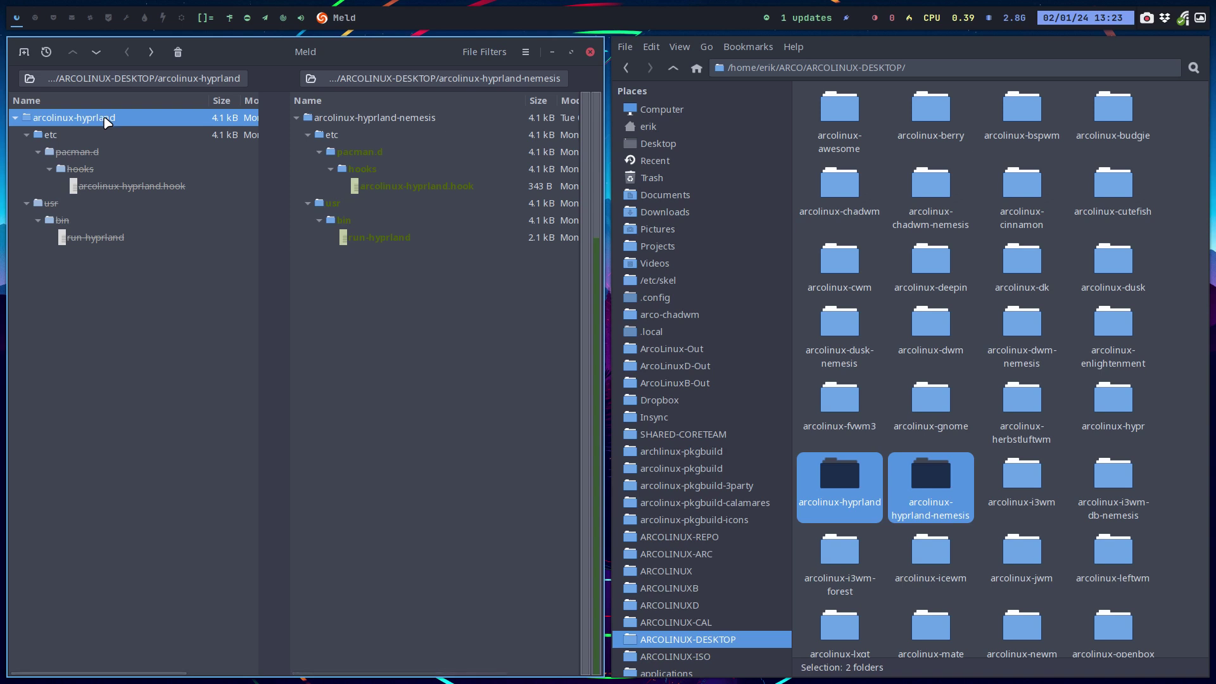
left_click(391, 188)
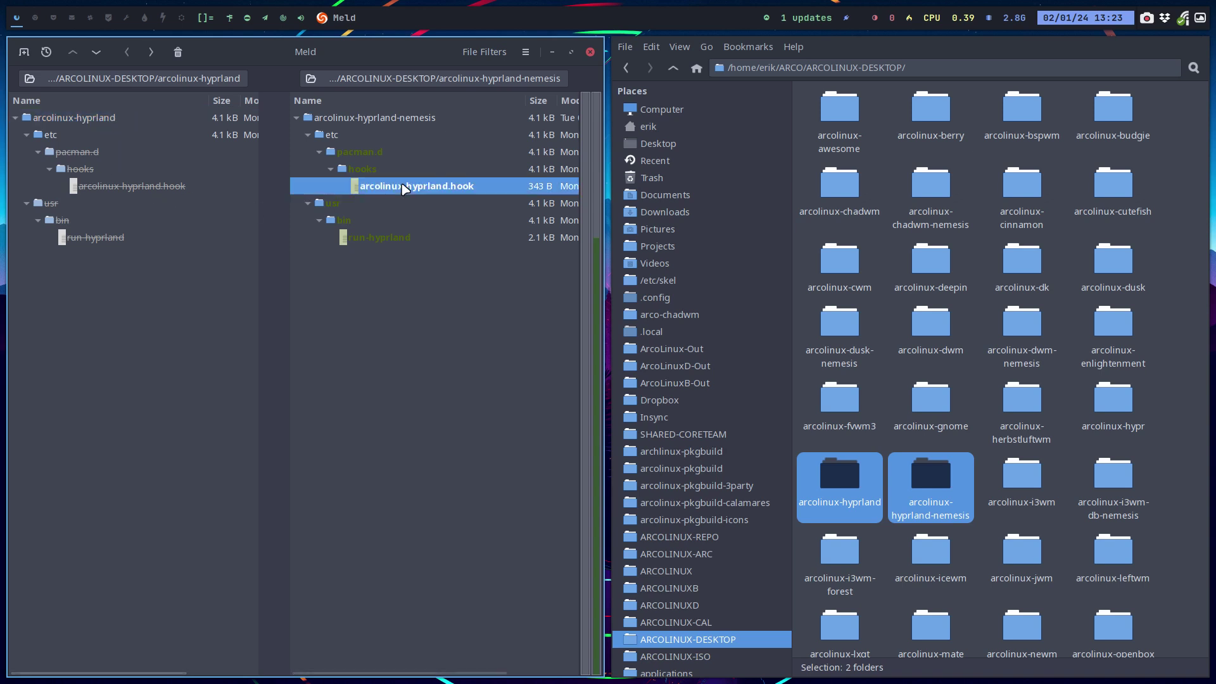
left_click(380, 240)
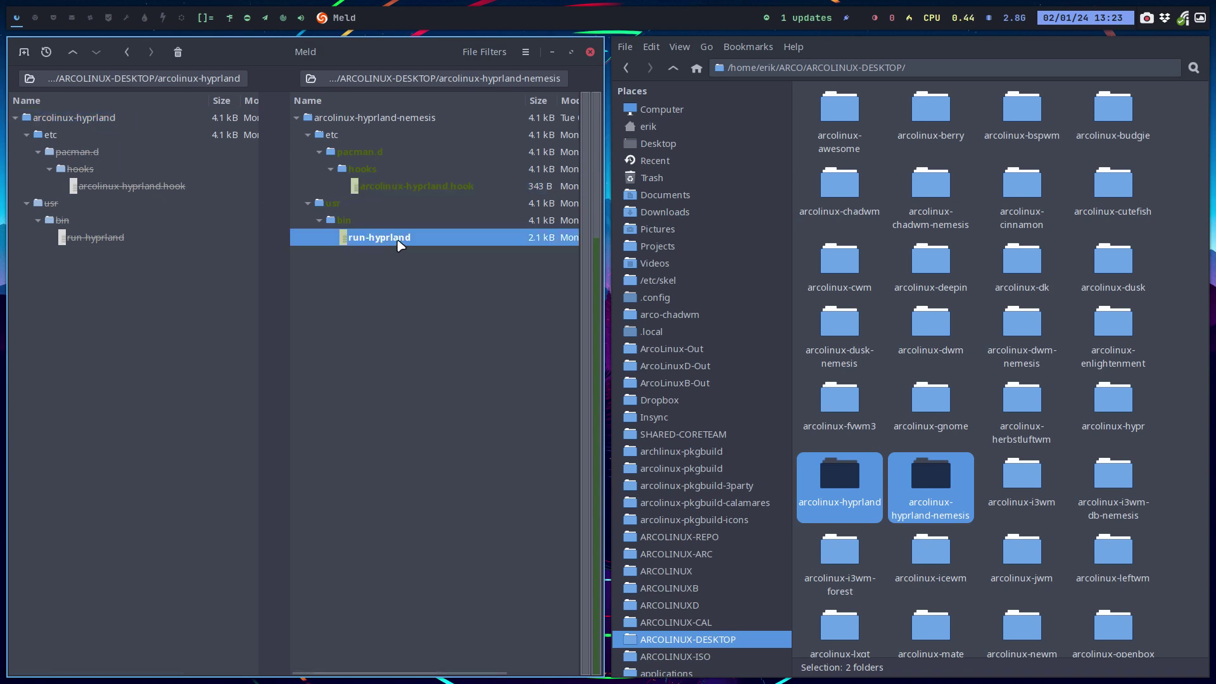
double_click(399, 244)
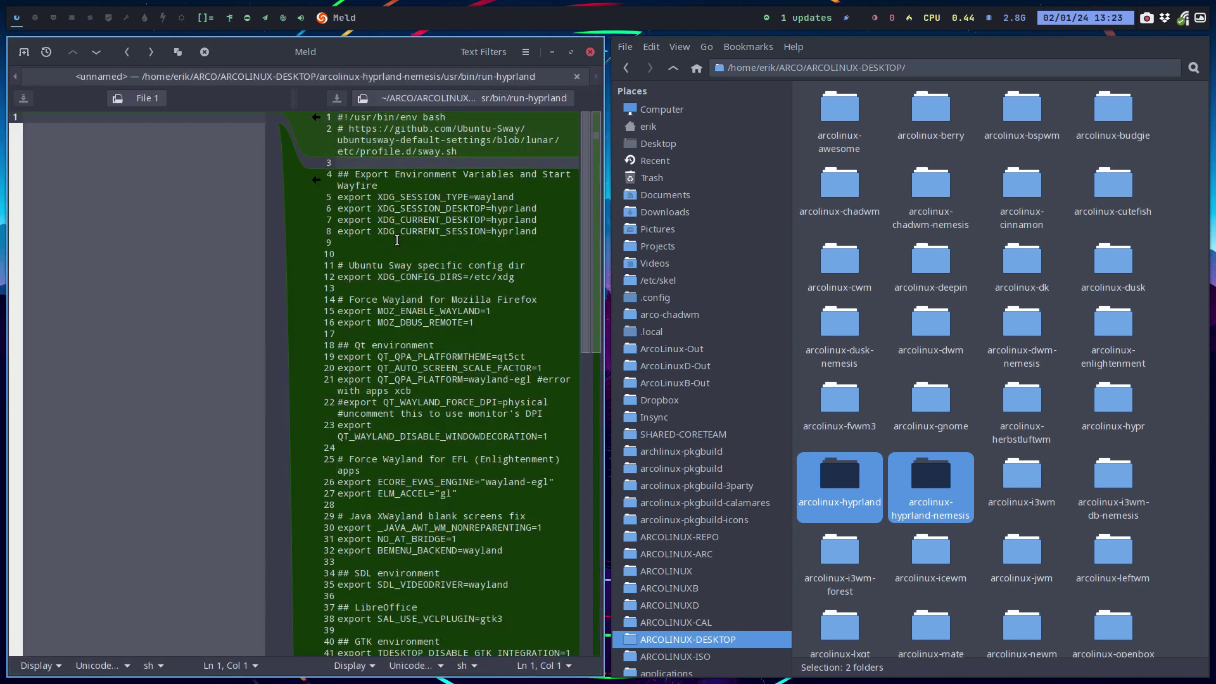
left_click(449, 128)
left_click_drag(450, 128, 521, 128)
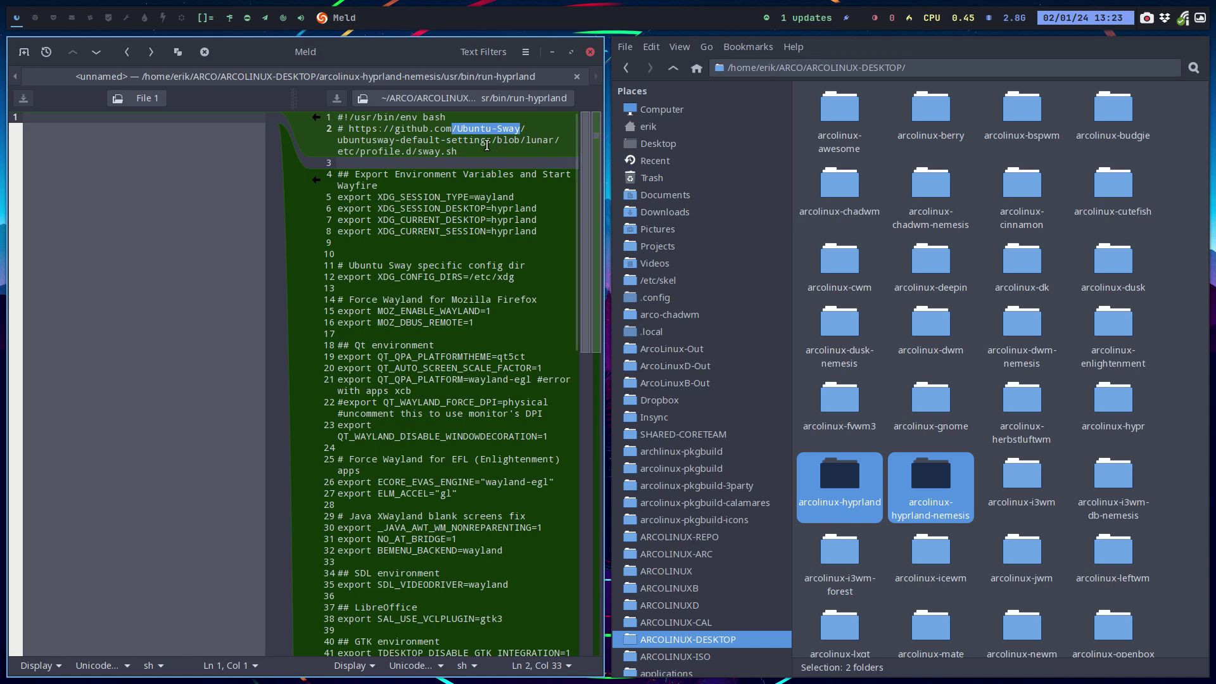
scroll(487, 145, "down", 1)
scroll(487, 146, "down", 3)
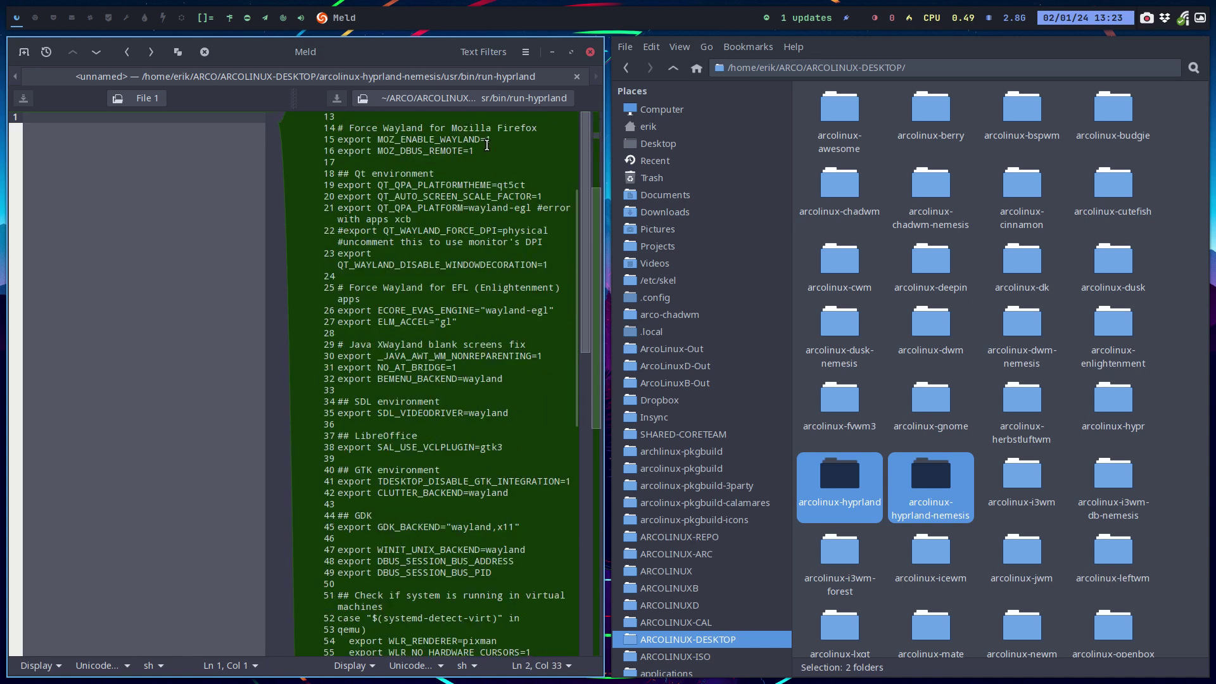
scroll(487, 145, "down", 3)
scroll(458, 209, "down", 4)
scroll(459, 208, "down", 6)
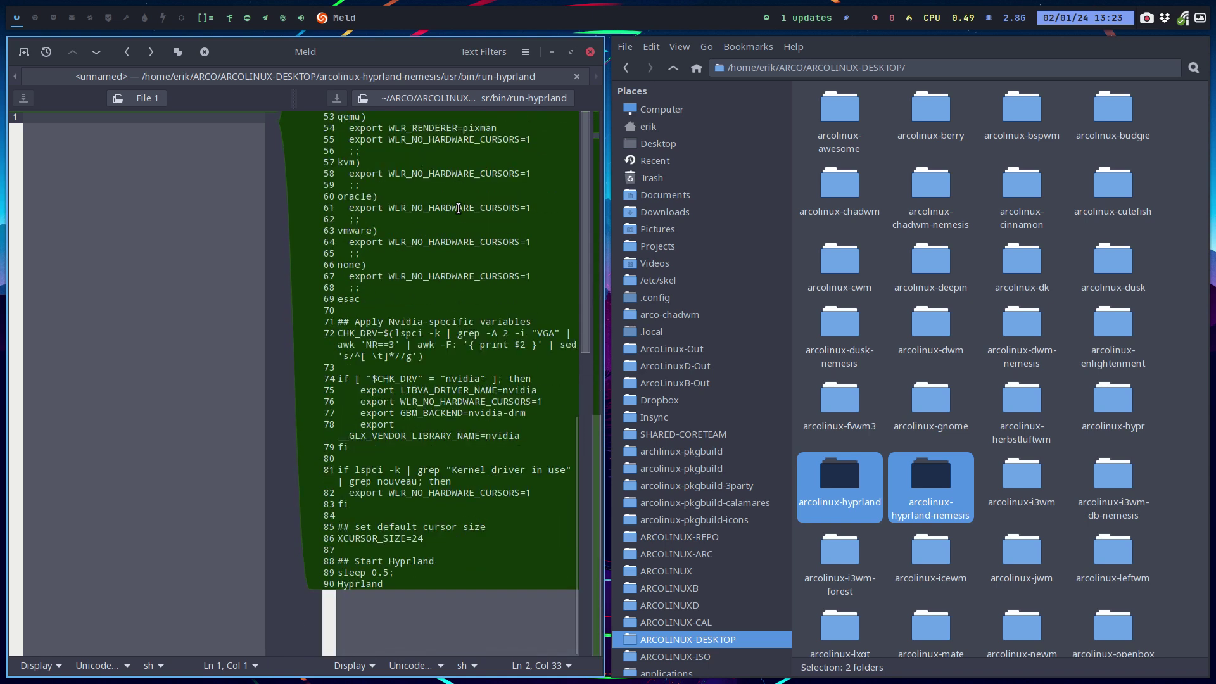
left_click(366, 584)
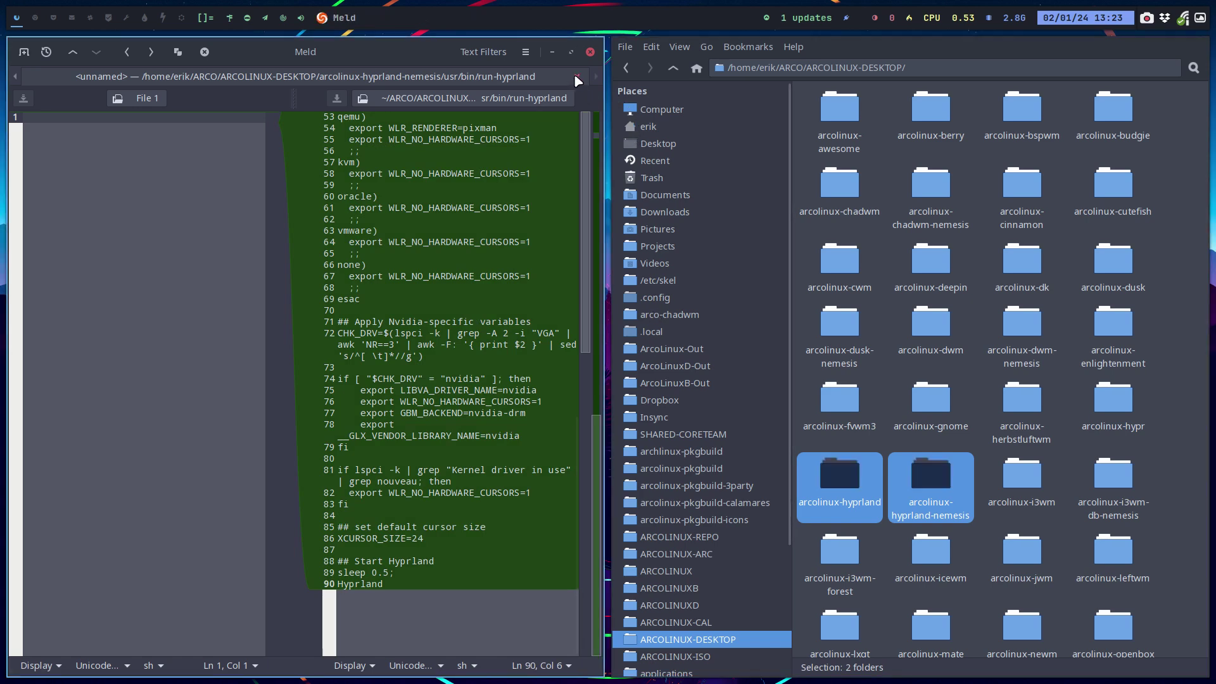
Step: Close the run-hyprland file tab and quit Meld with Super+Q
left_click(575, 76)
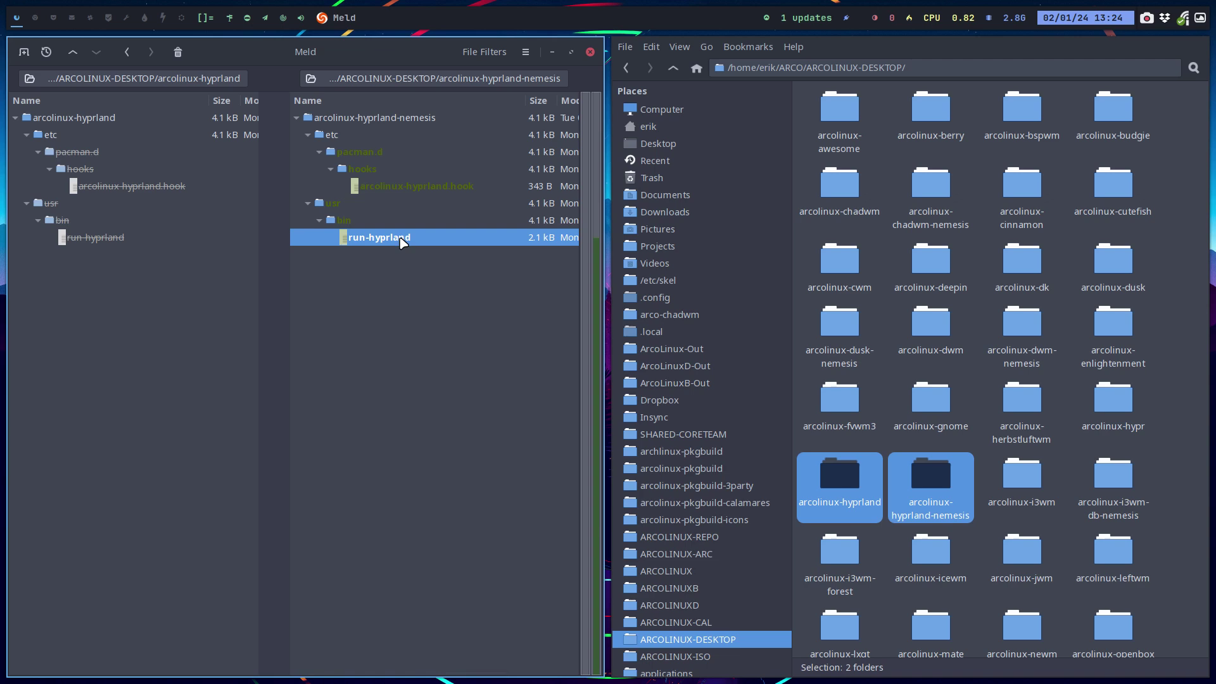
key("super+q")
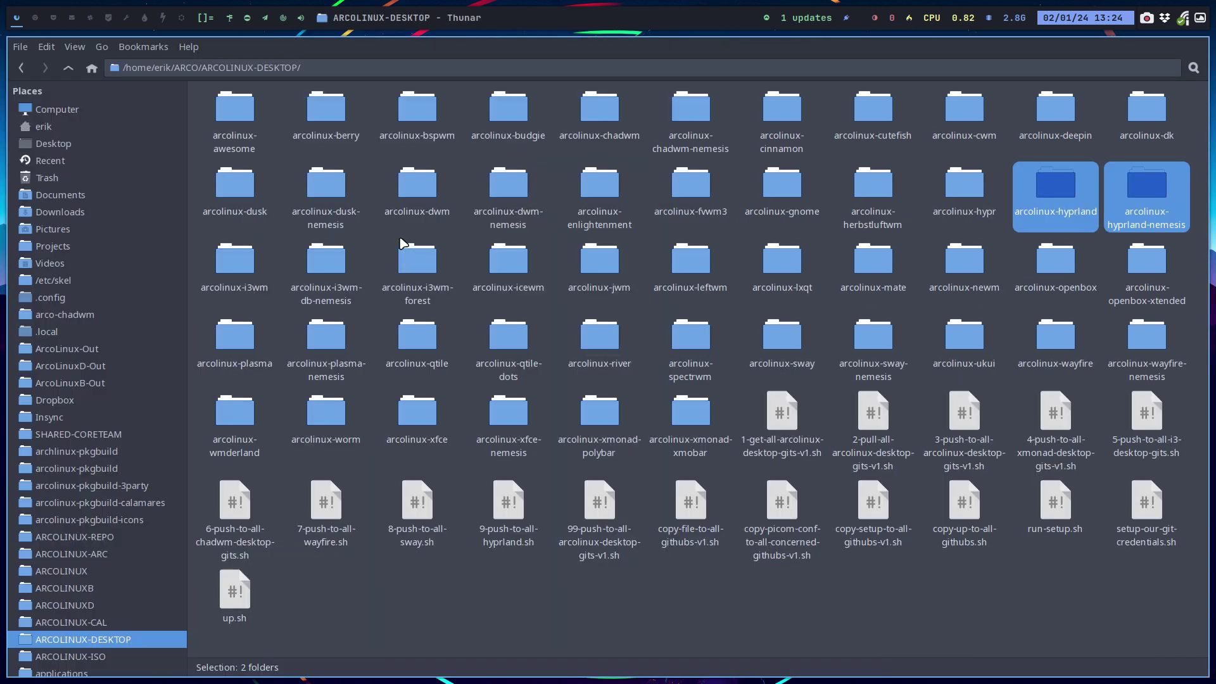
left_click(1150, 189)
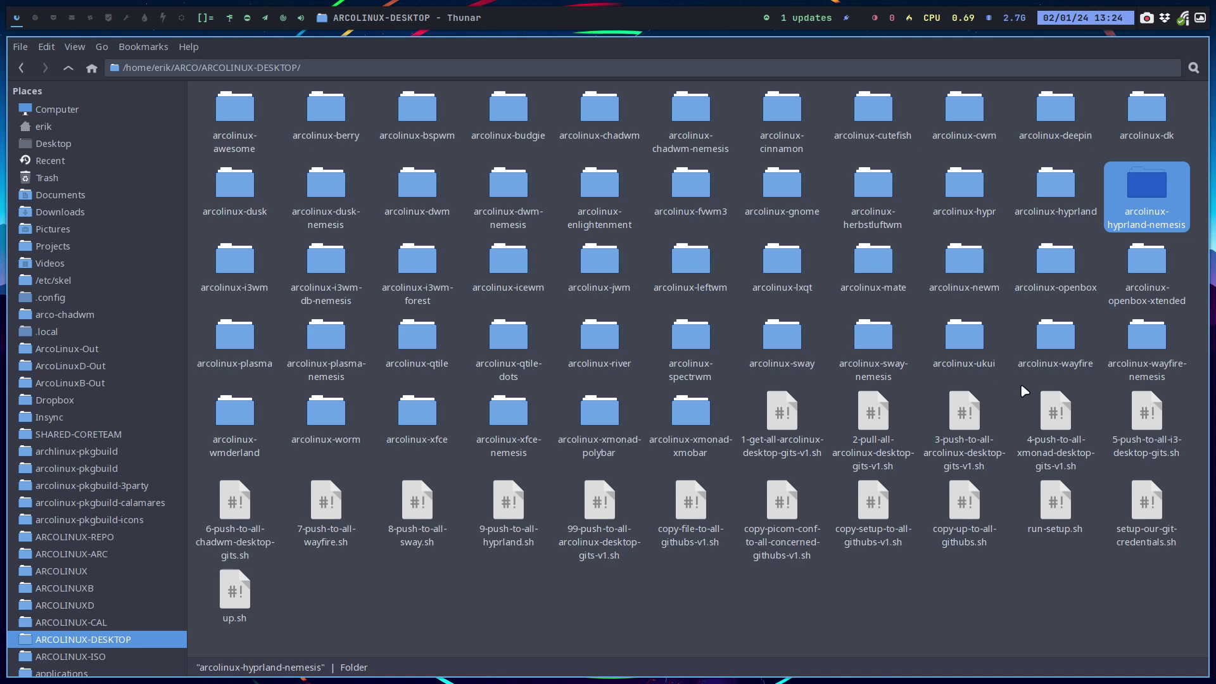
left_click(1154, 341)
left_click(1061, 337, "ctrl")
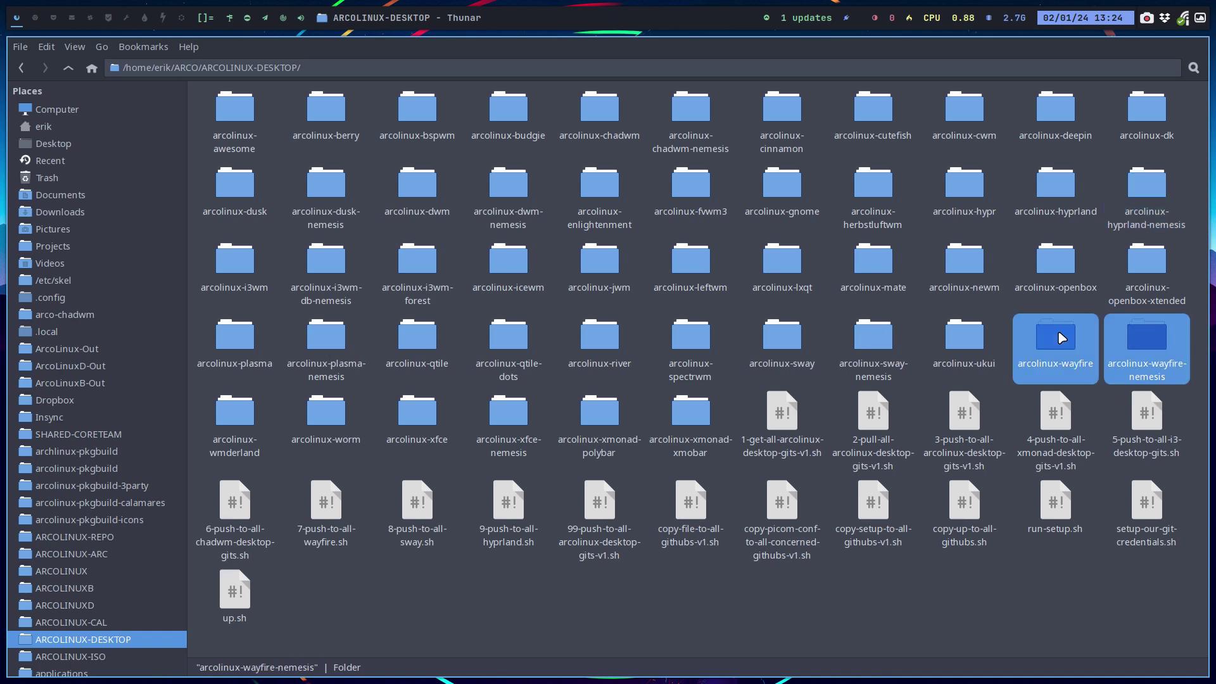
right_click(1062, 338)
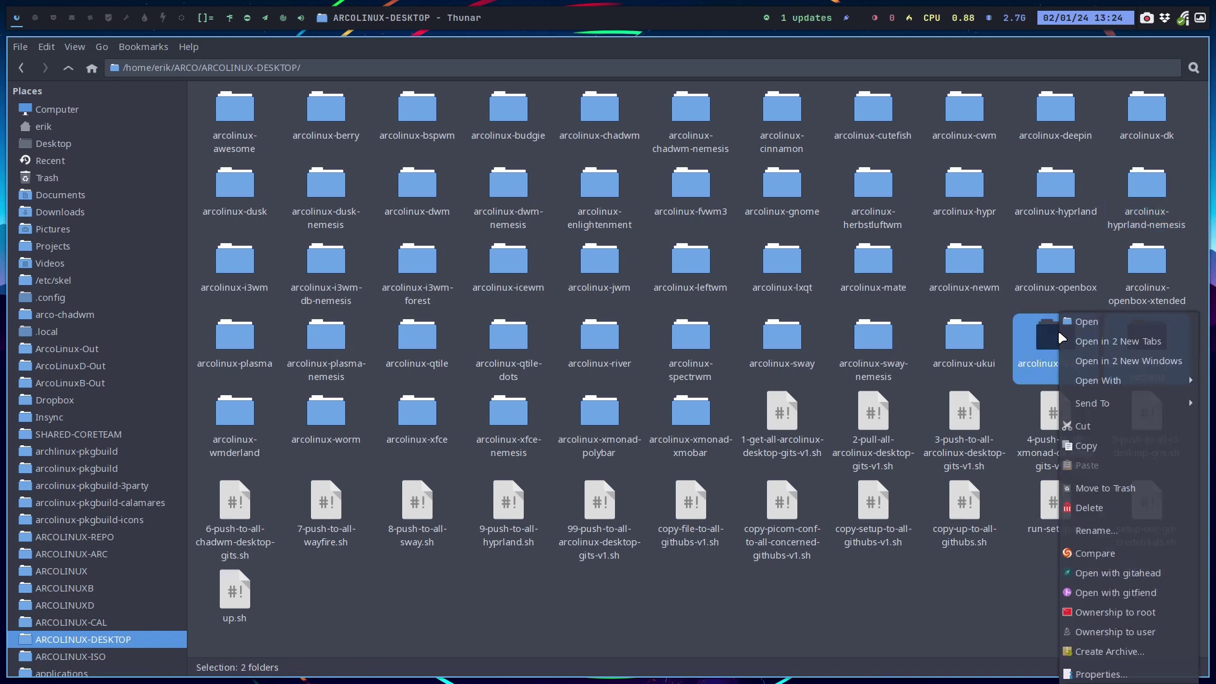
left_click(1104, 561)
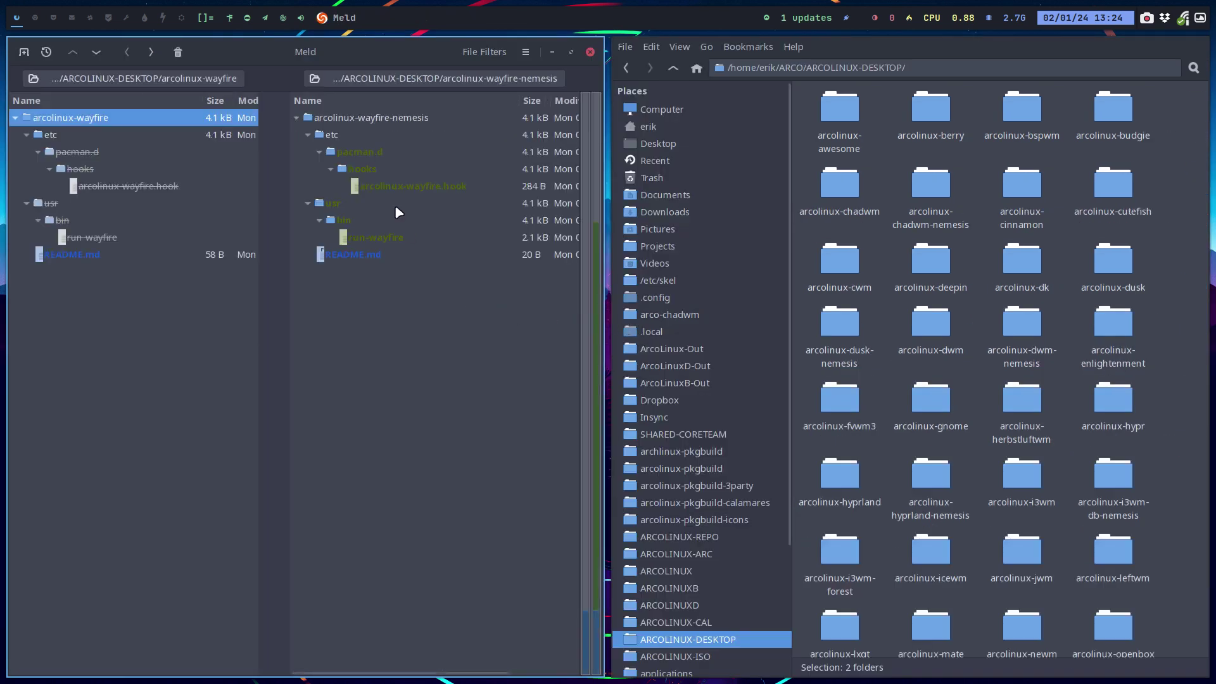
left_click(348, 173)
left_click(413, 184)
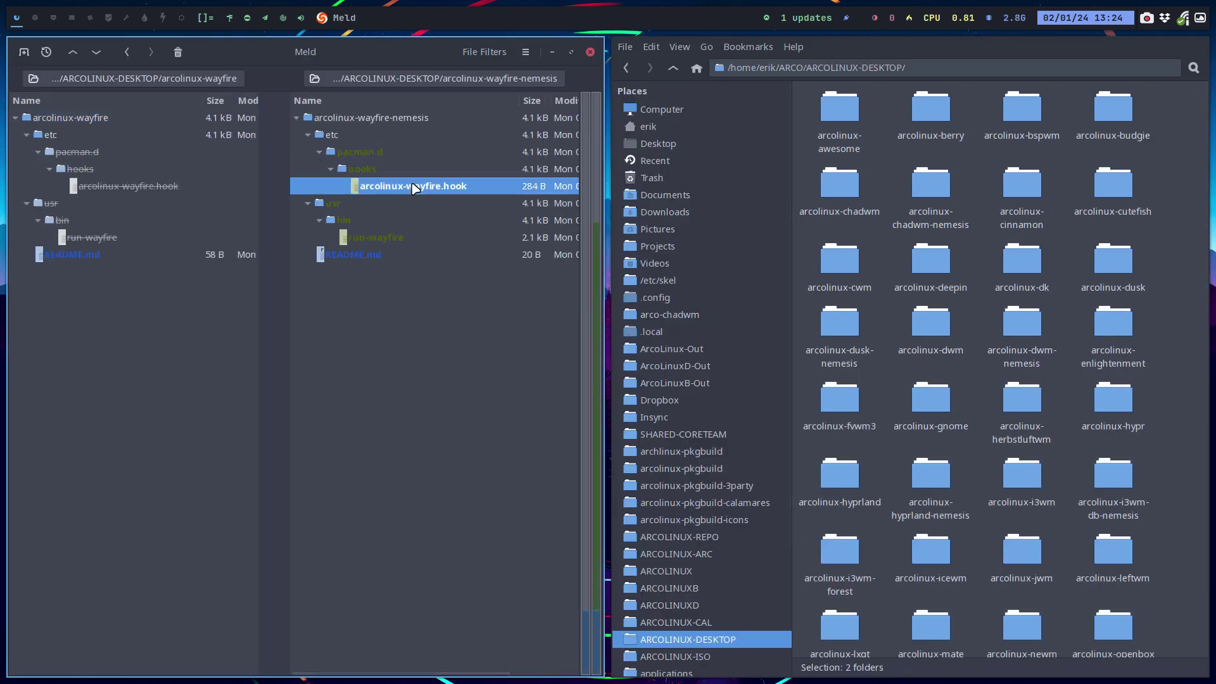
left_click(379, 239)
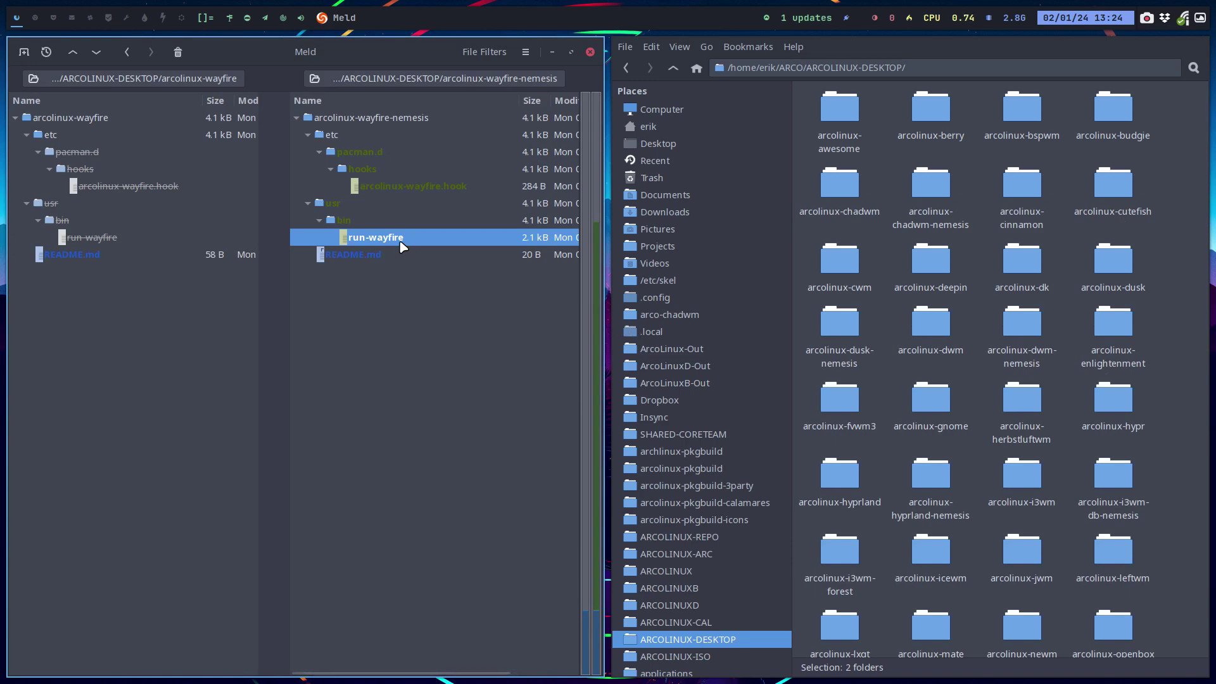
key("super+q")
Step: Compare arcolinux-sway with arcolinux-sway-nemesis in Meld and pick the new arcolinux-sway.hook
left_click(860, 336)
left_click(781, 336, "ctrl")
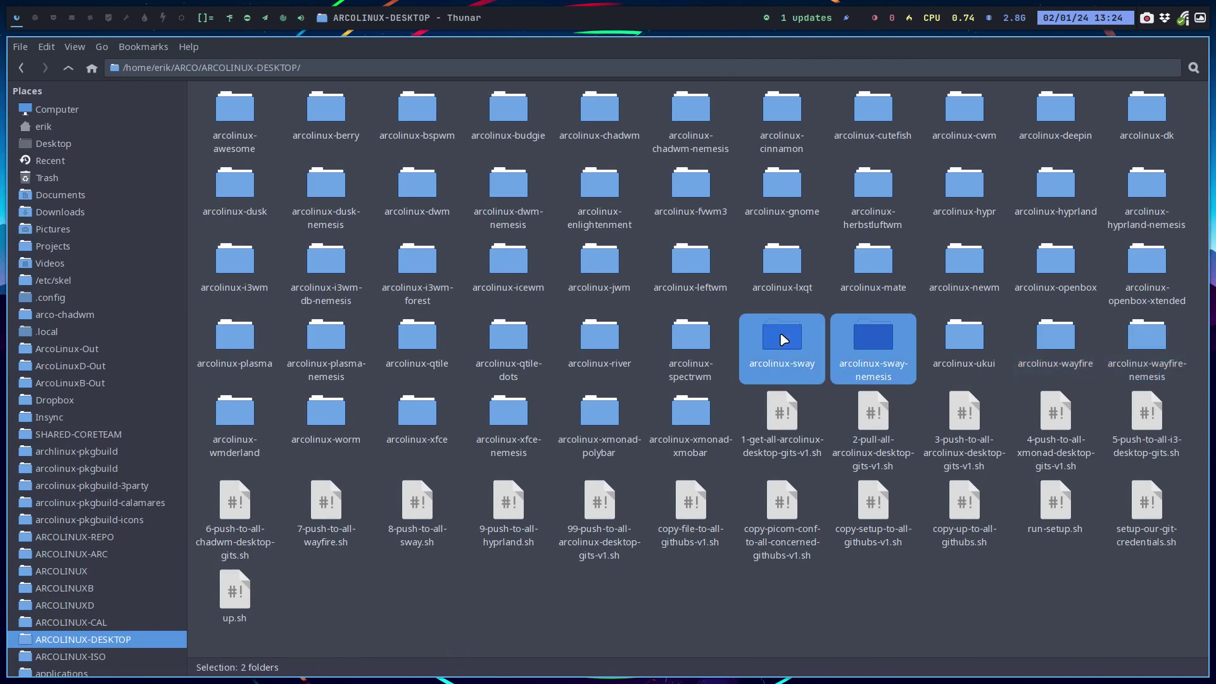
right_click(782, 336)
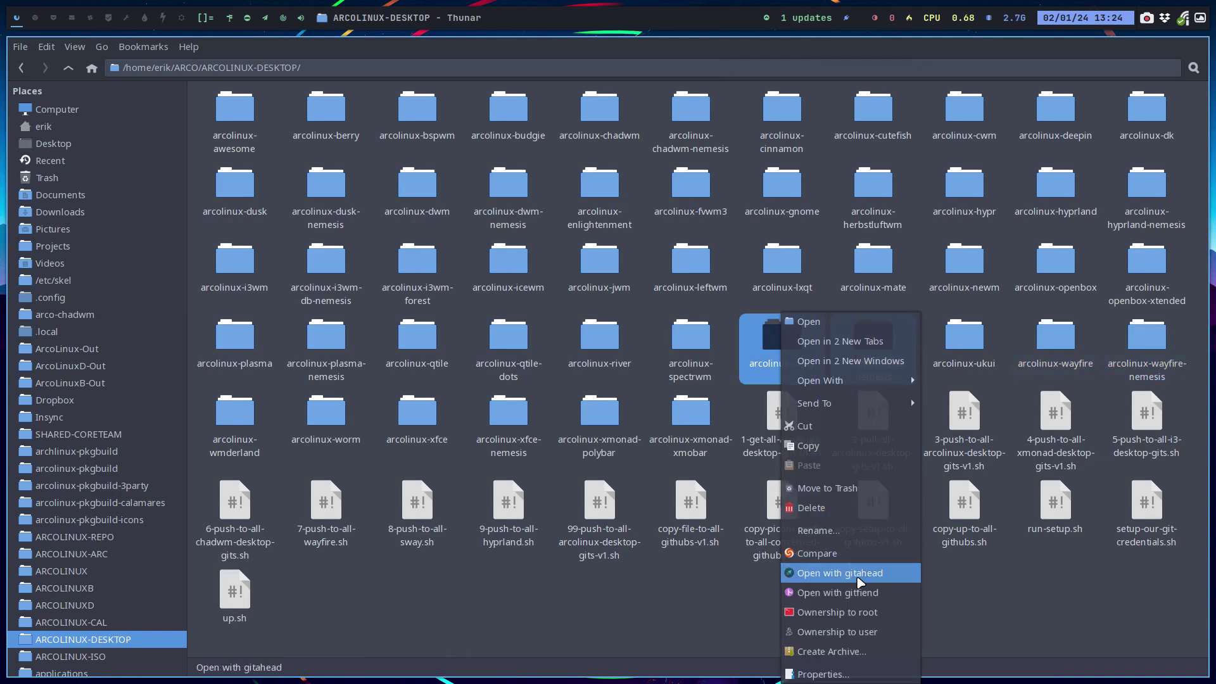
left_click(846, 552)
left_click(368, 156)
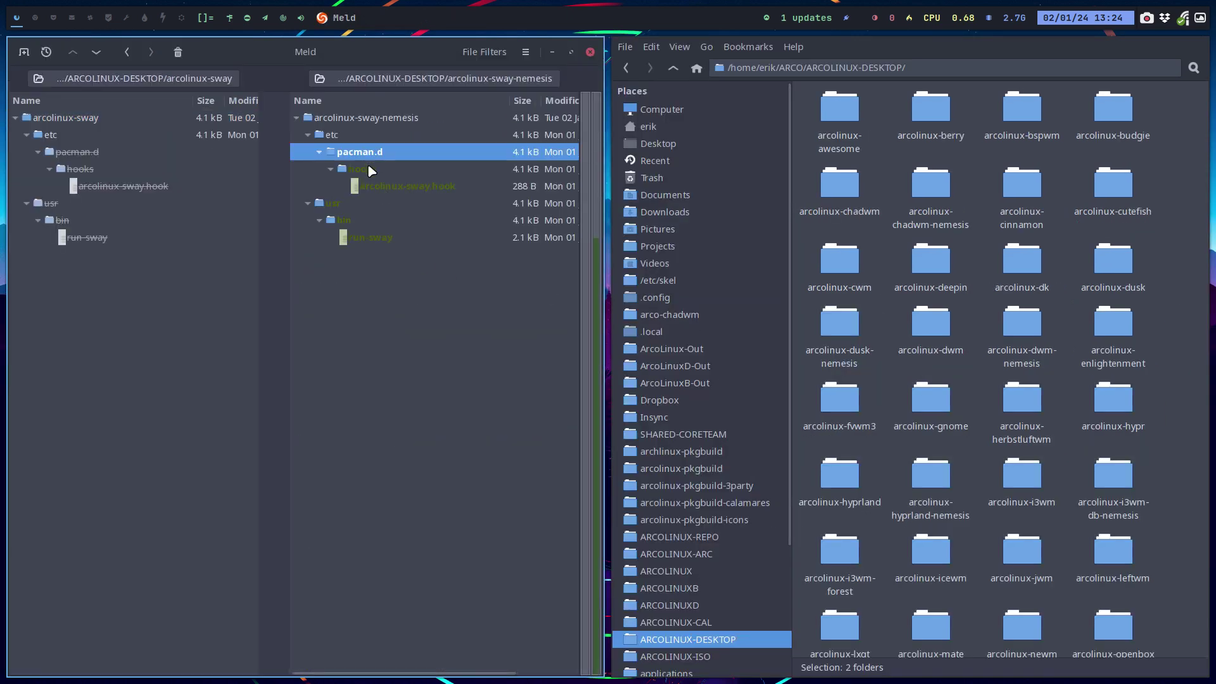
left_click(380, 186)
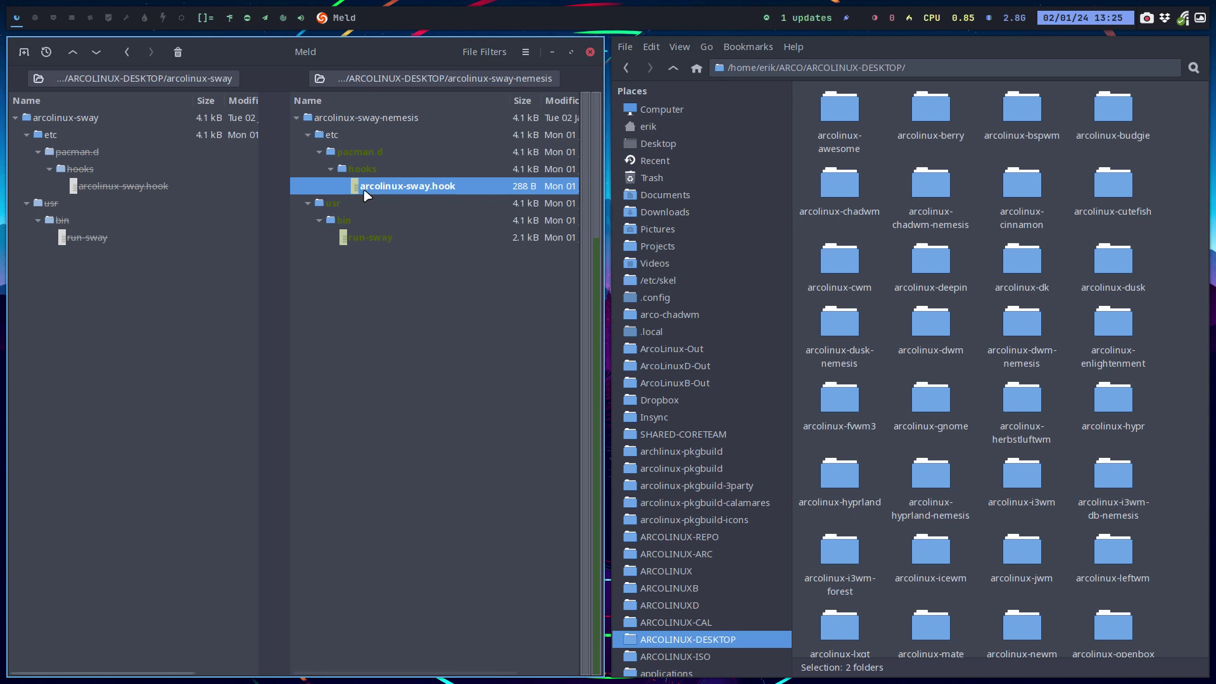
double_click(389, 187)
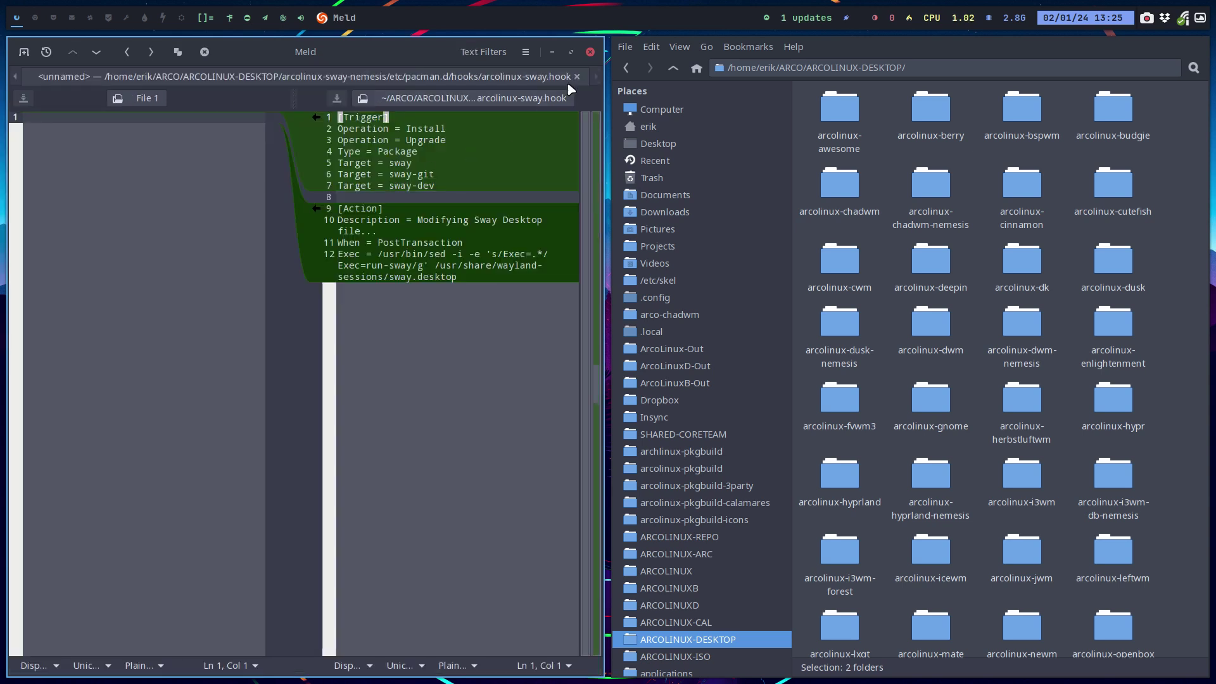
left_click(577, 76)
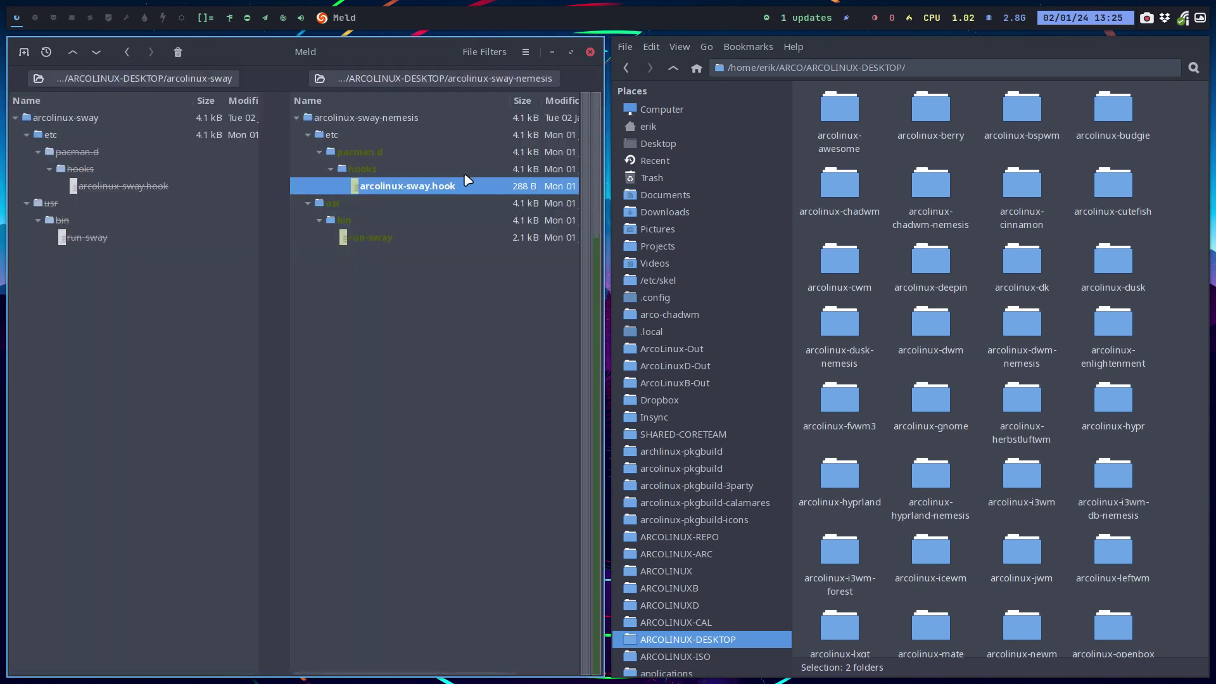
double_click(375, 237)
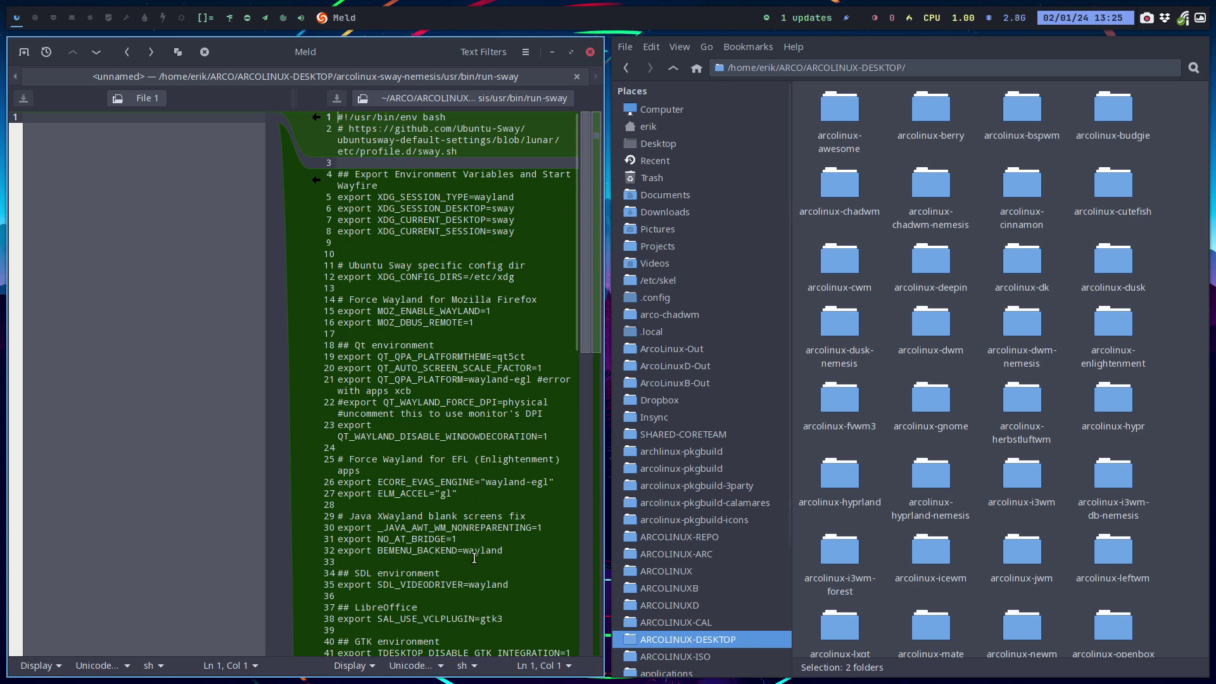
left_click(577, 76)
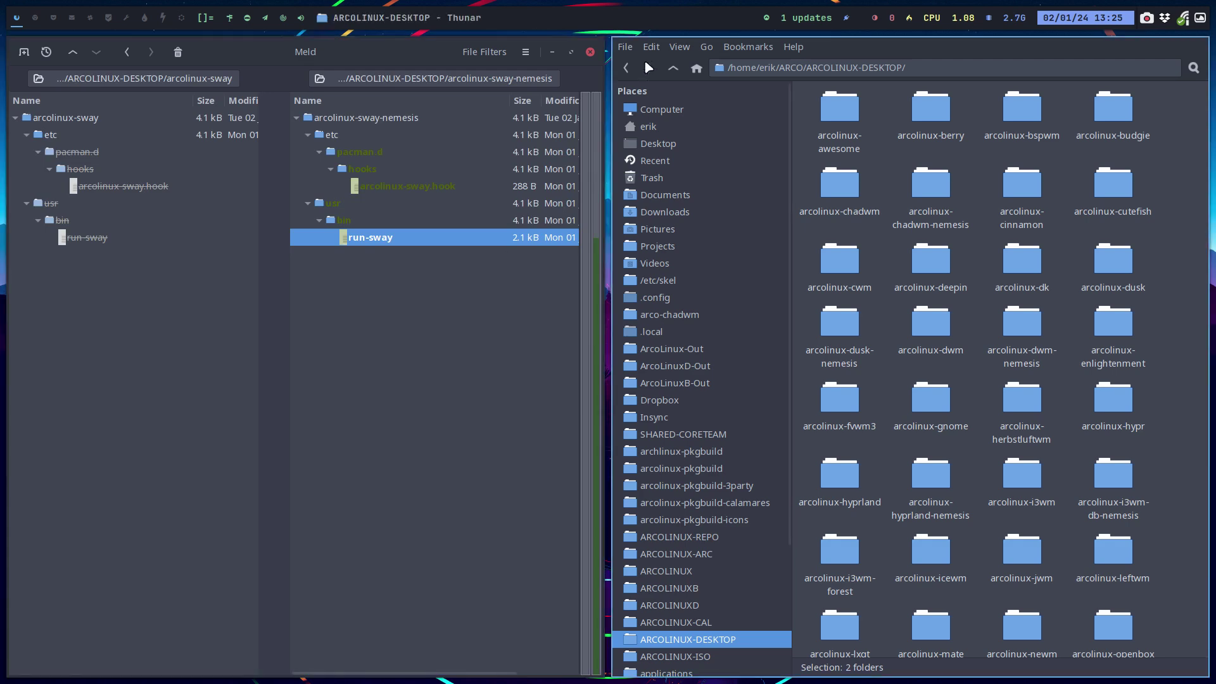
Step: Close the sway comparison, deselect the folders, and open ARCOLINUXB/arco-wayland in Thunar
left_click(590, 51)
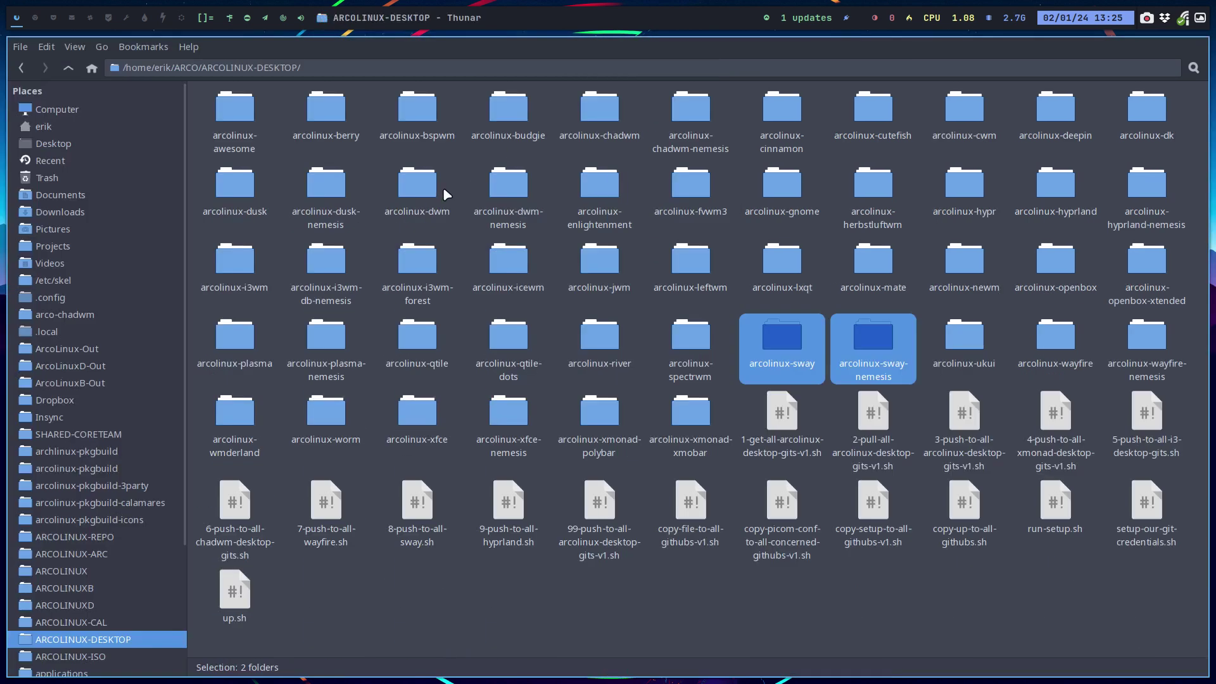
left_click(731, 321)
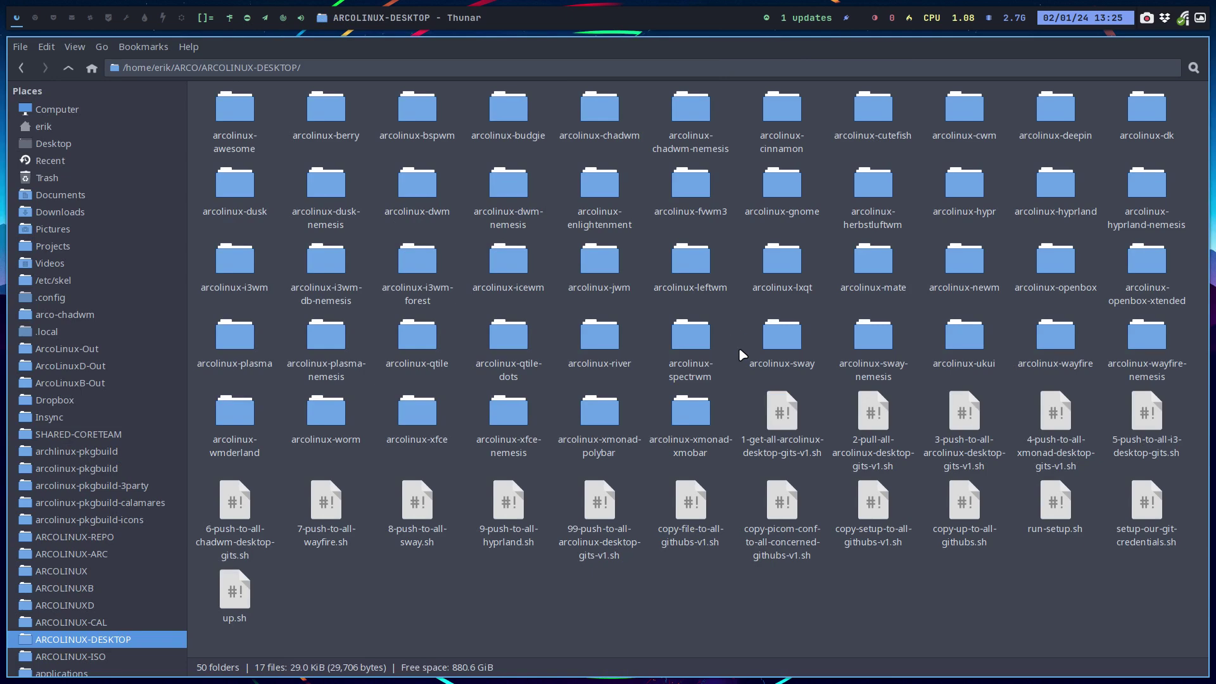
left_click(69, 588)
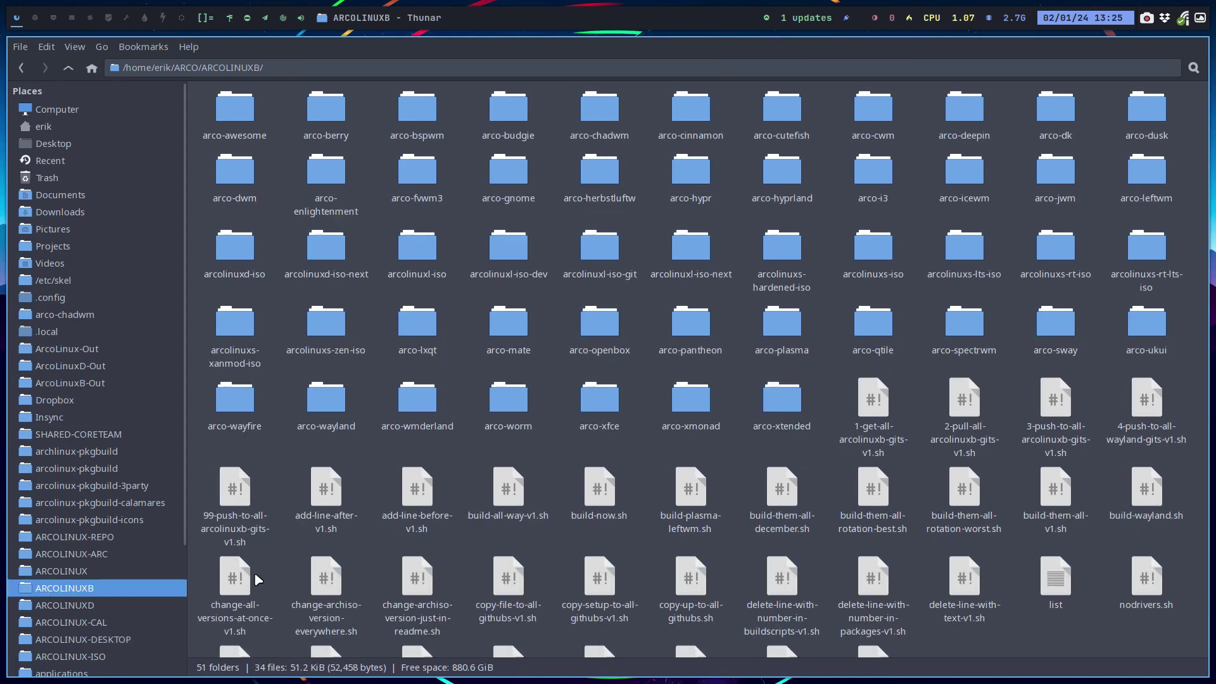
double_click(327, 403)
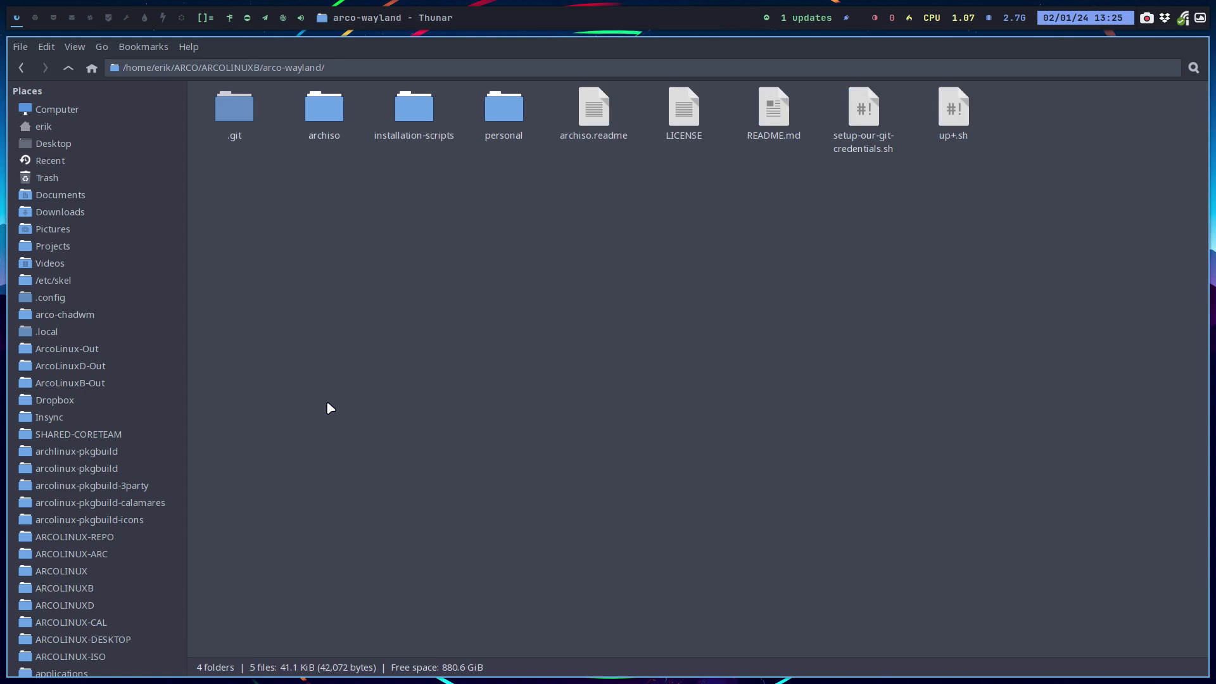